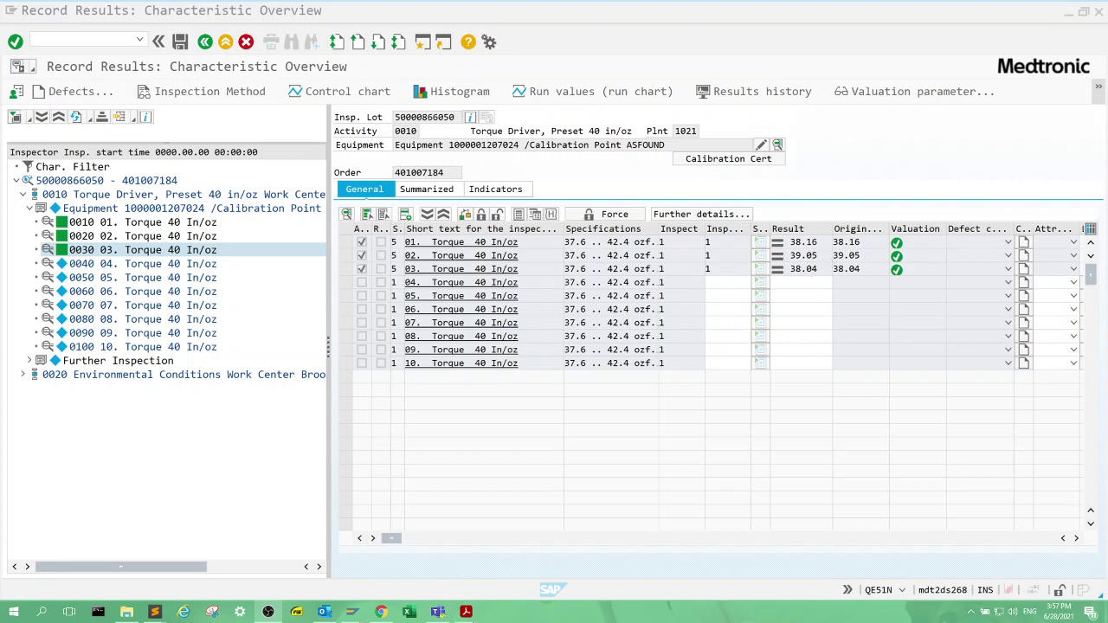
# Record a result of 37.09 for characteristic 04. Torque 40 In/oz.
pyautogui.click(801, 282)
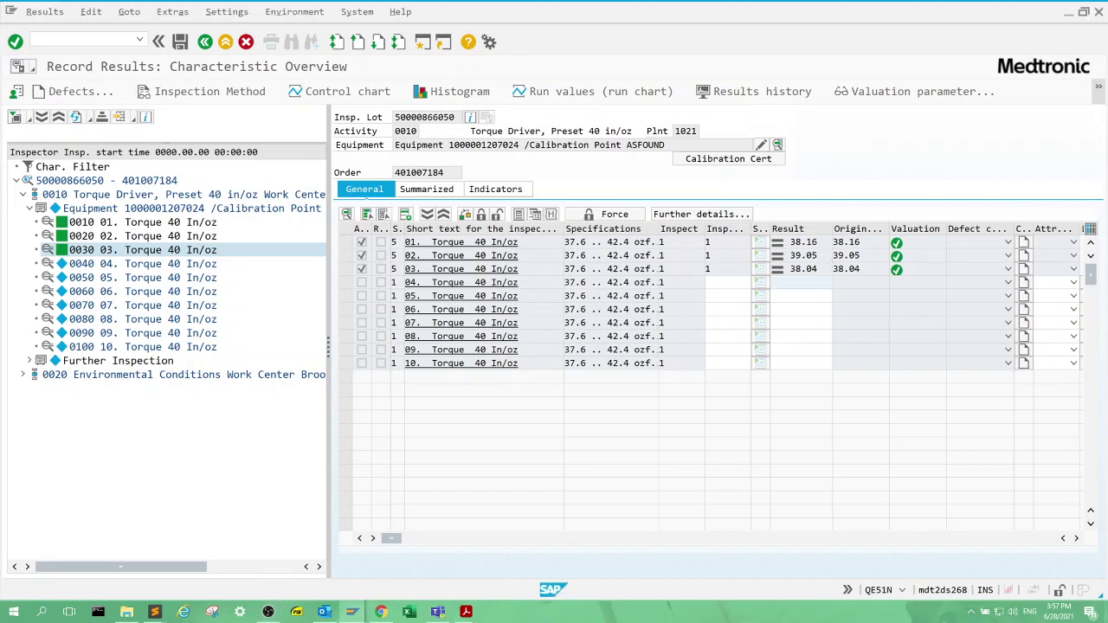
pyautogui.write('37.09')
pyautogui.press('Return')
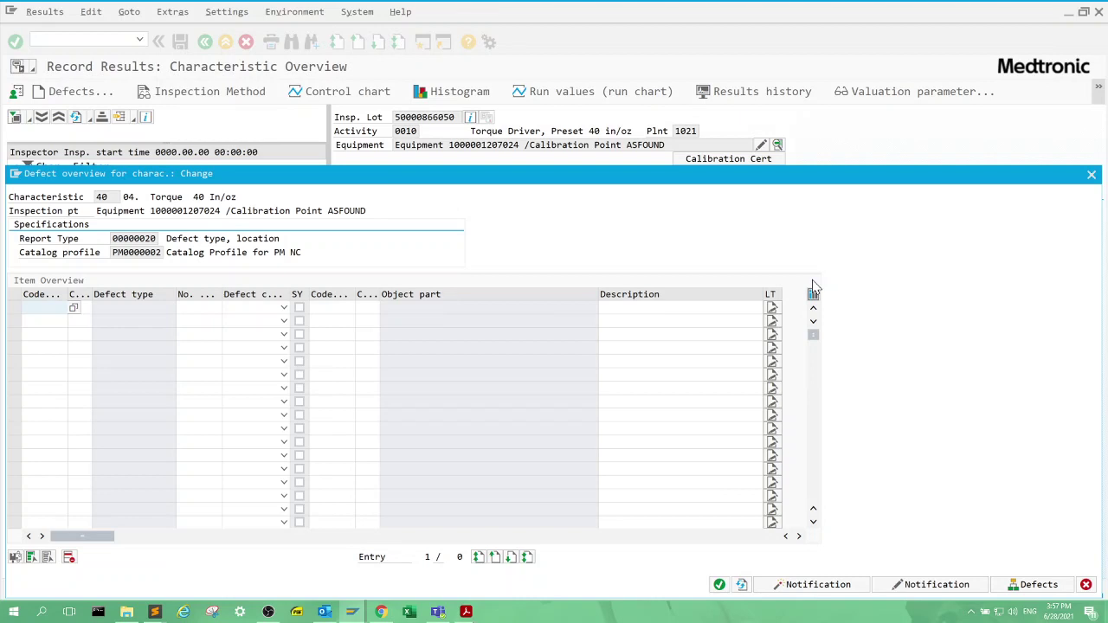
# Assign defect type 0010 Out of Tolerance from the PM/FUNC Functional Defects group to characteristic 04.
pyautogui.click(77, 308)
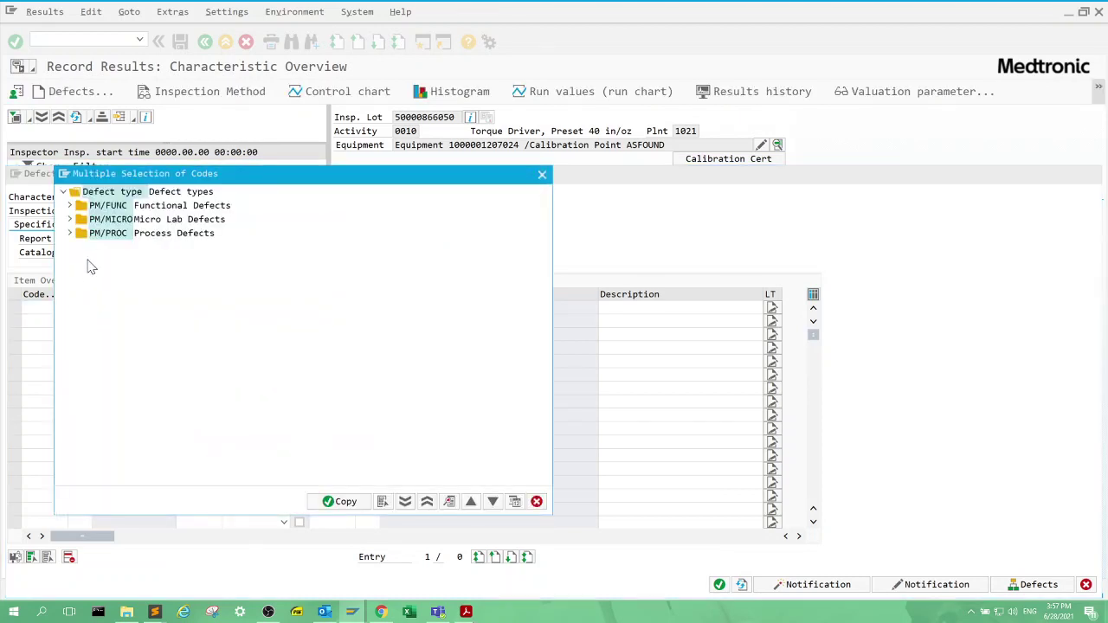
pyautogui.click(70, 206)
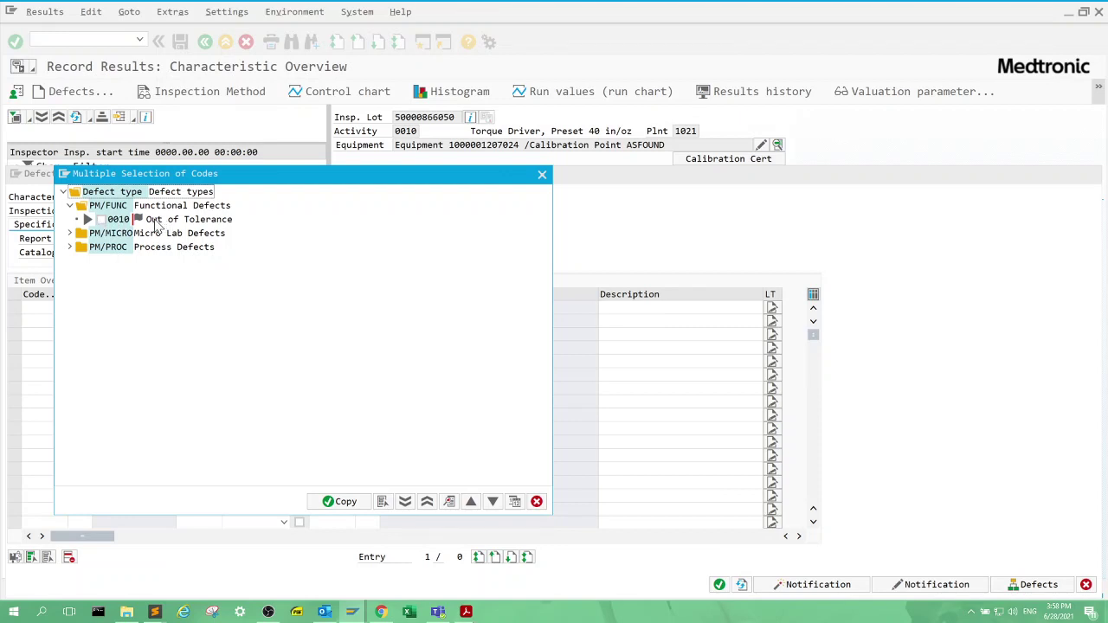
pyautogui.click(100, 220)
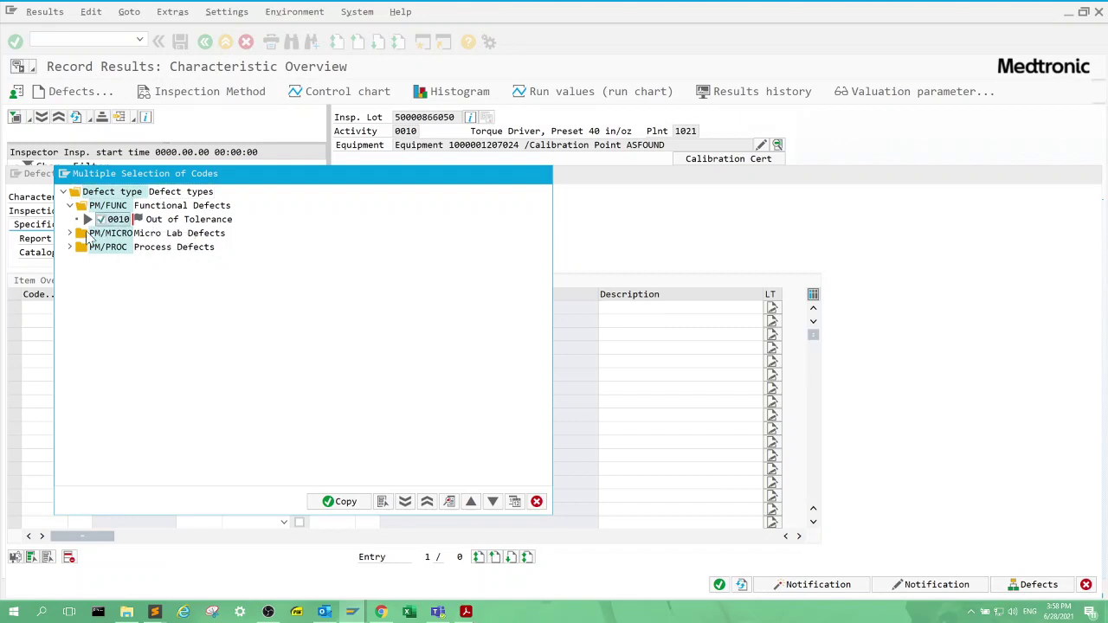
pyautogui.click(73, 249)
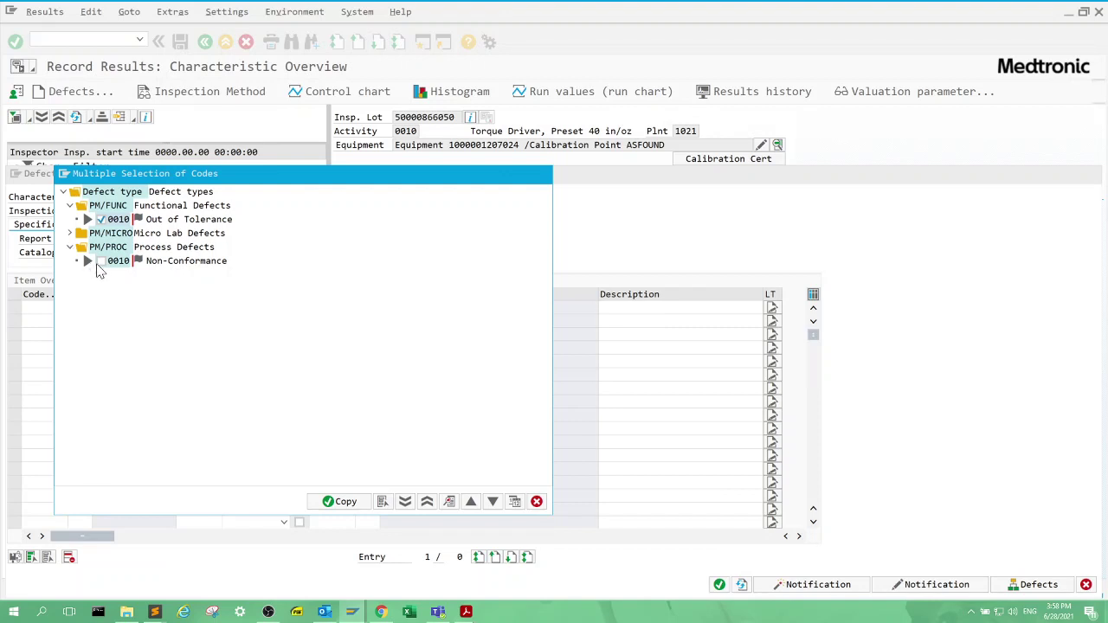
pyautogui.click(101, 263)
pyautogui.click(337, 503)
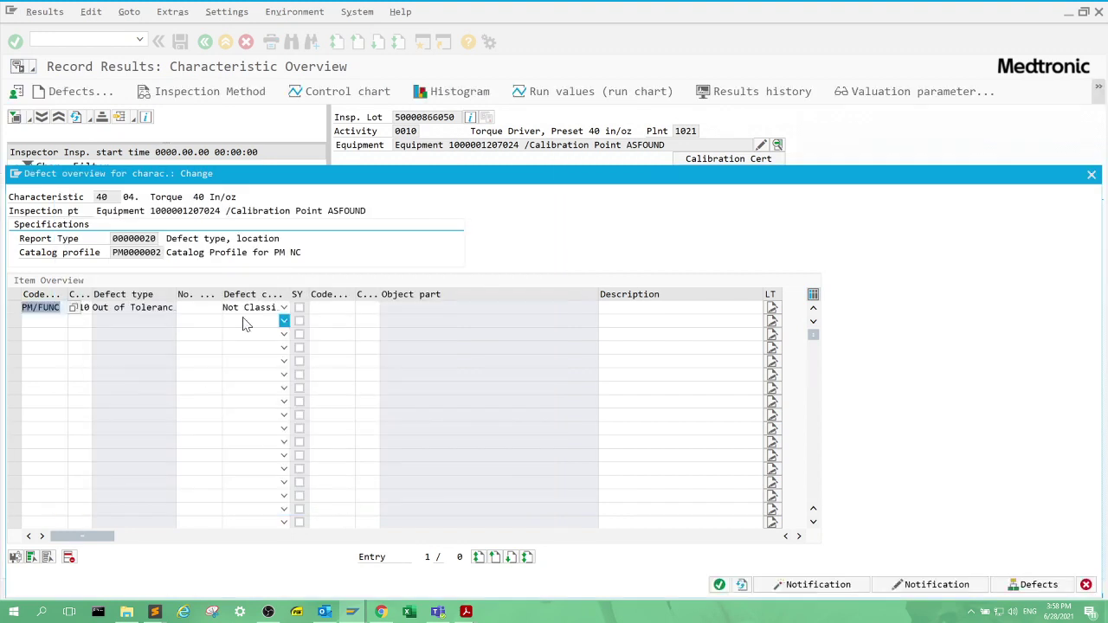
# Open the PM Non-Conformance notification for the defect and title it "OOT. Adjusted.".
pyautogui.click(911, 591)
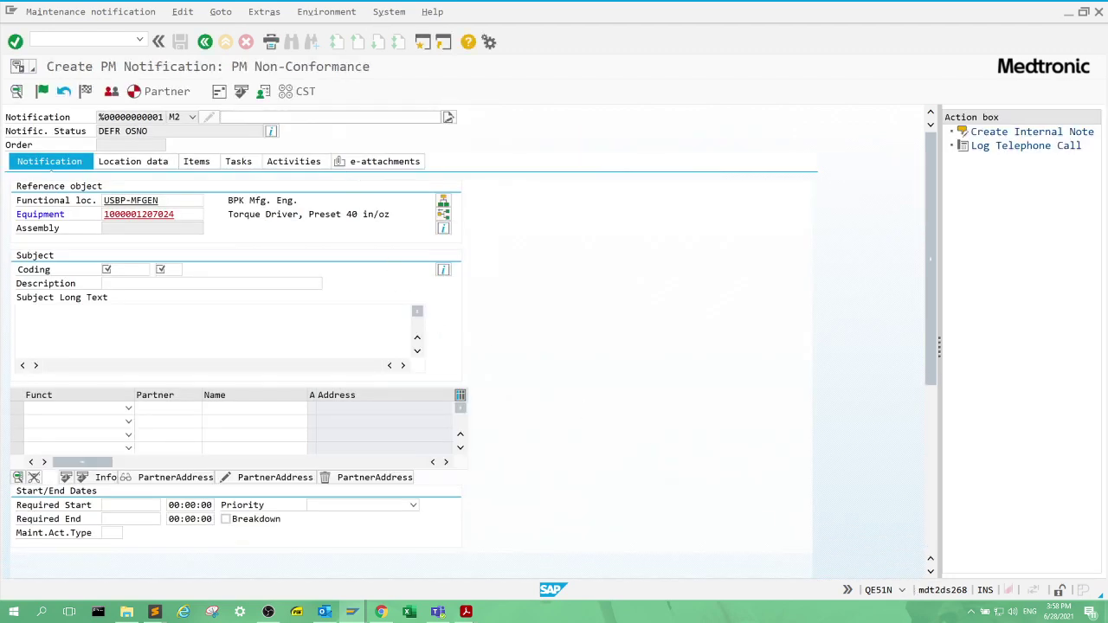
pyautogui.write('OOt')
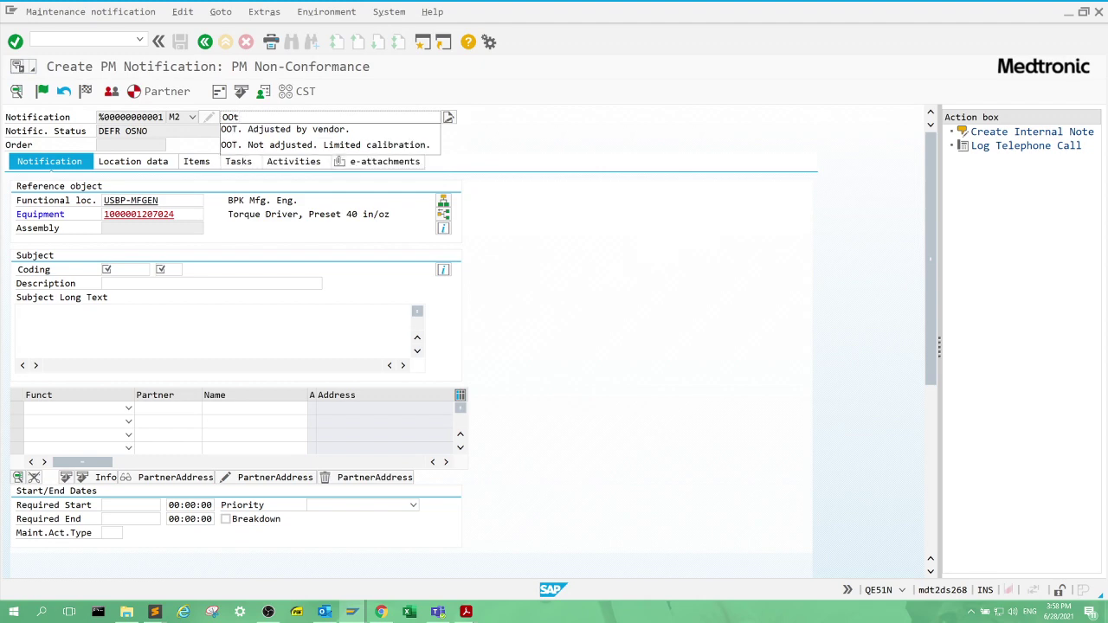
pyautogui.press('BackSpace')
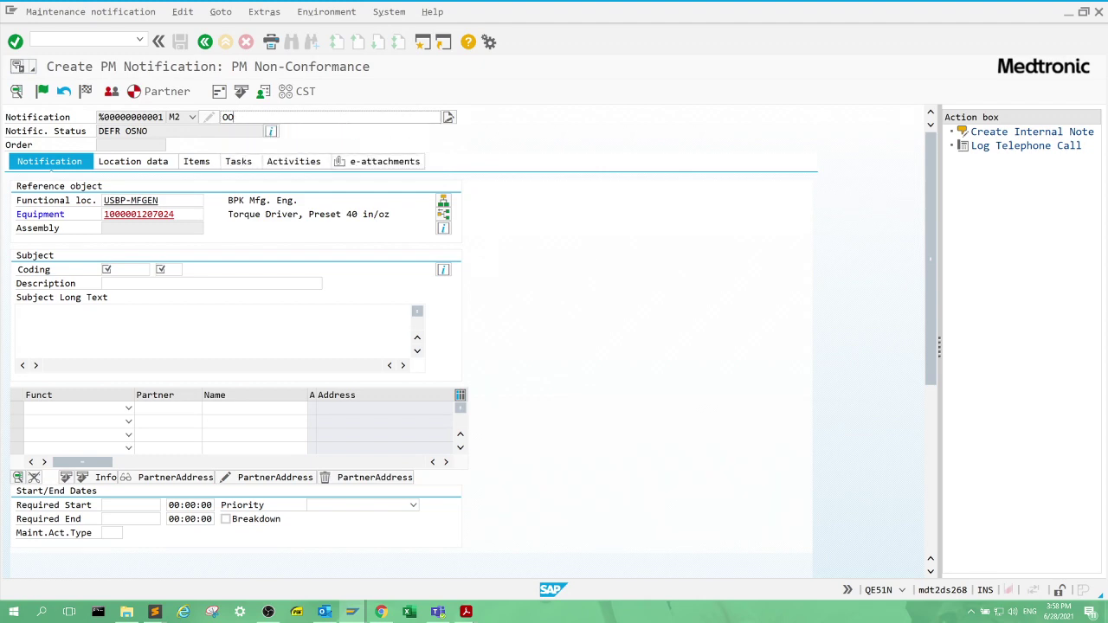
pyautogui.write('T')
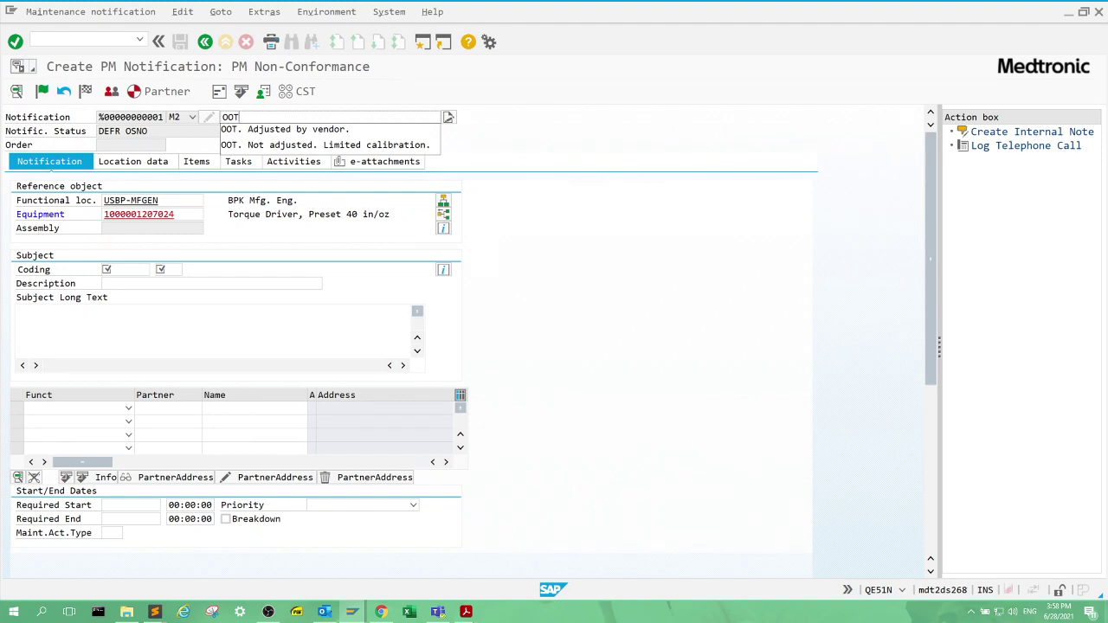
pyautogui.write('. A')
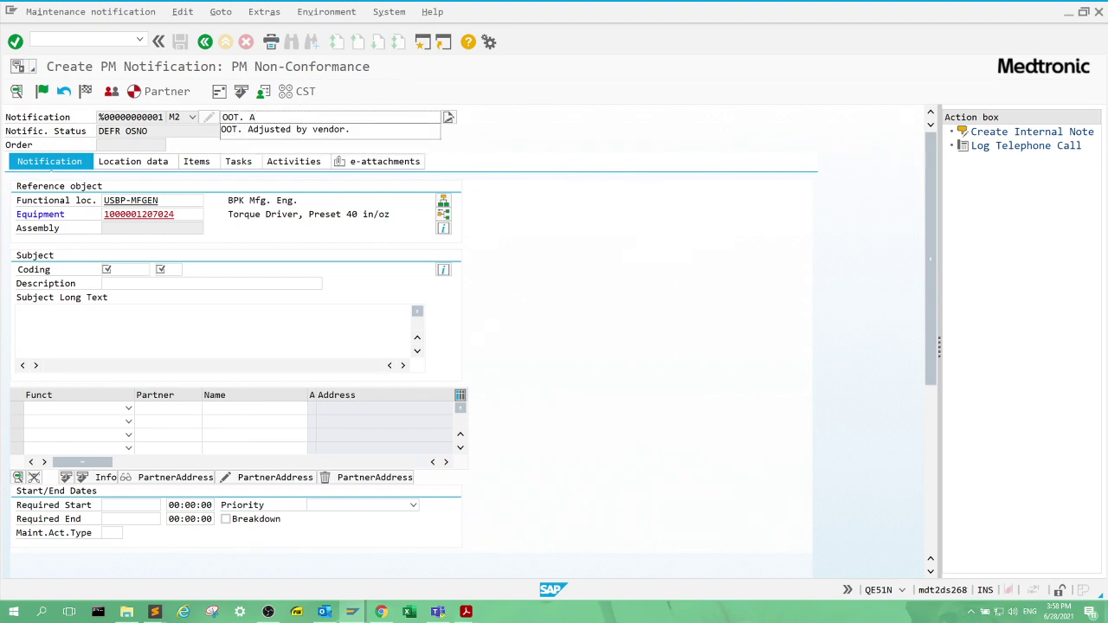
pyautogui.write('djusted.')
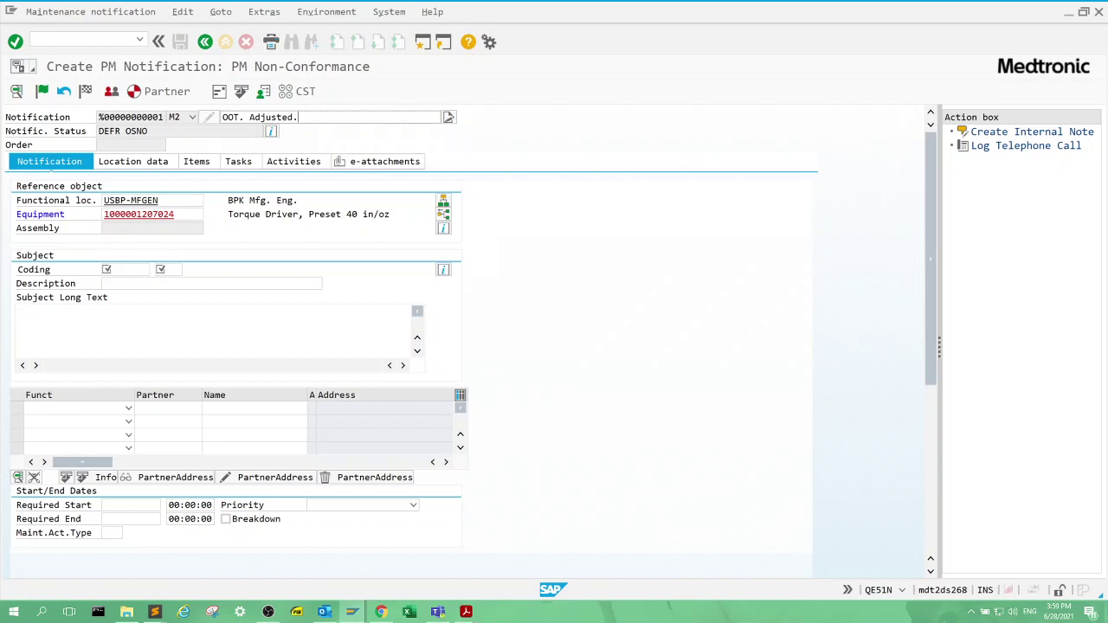
pyautogui.press('Return')
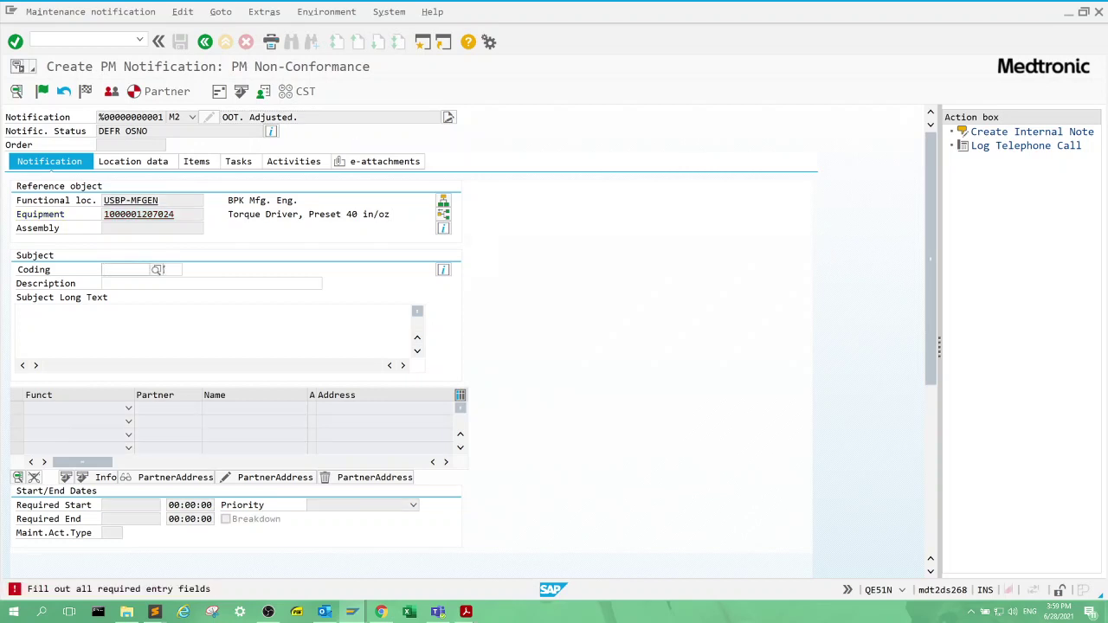
# Set the notification's subject coding to OOT 0010 Adjusted Calibration.
pyautogui.click(157, 270)
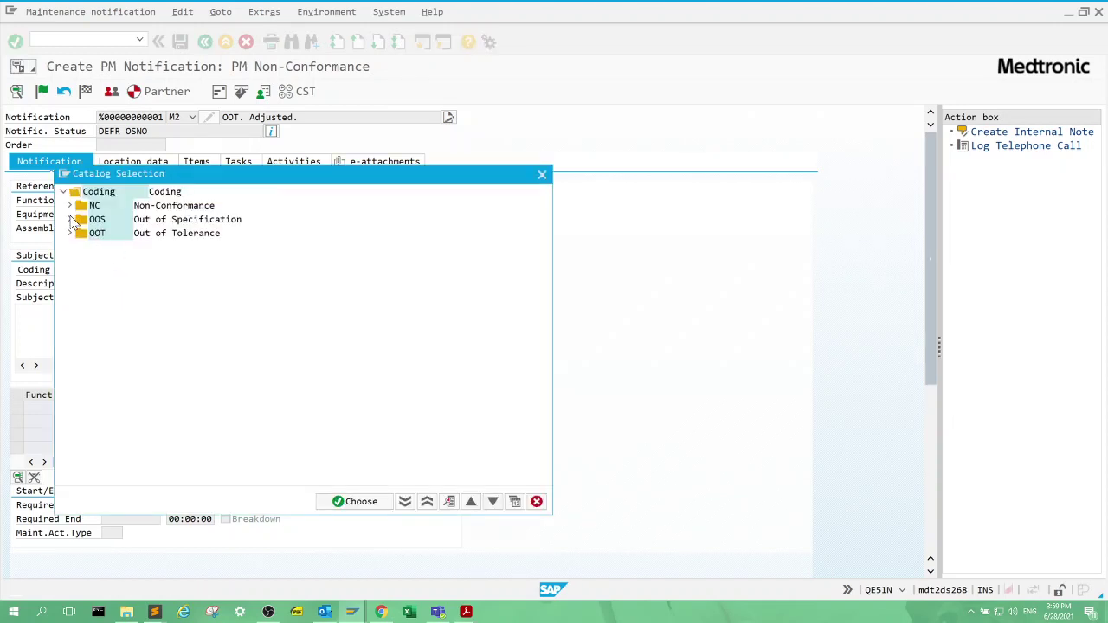
pyautogui.click(70, 233)
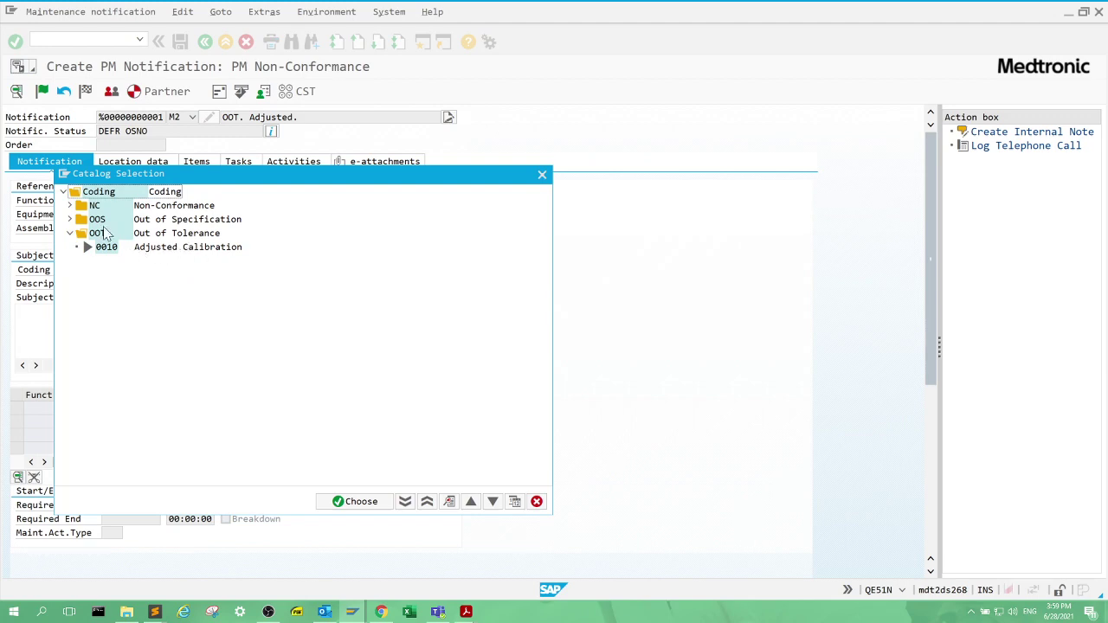
pyautogui.click(70, 205)
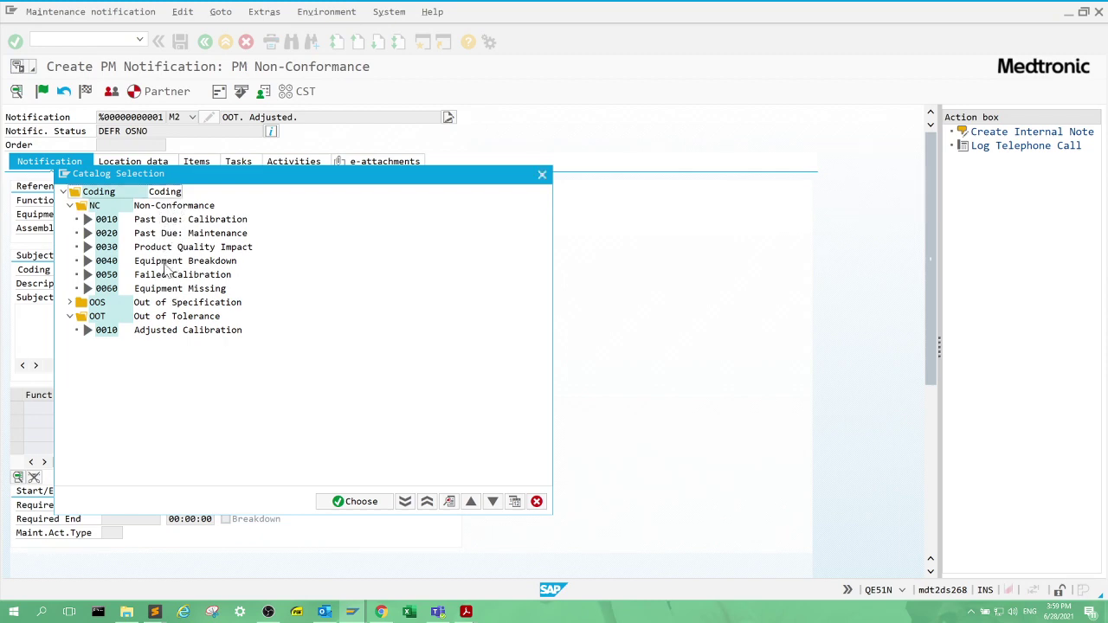
pyautogui.click(351, 503)
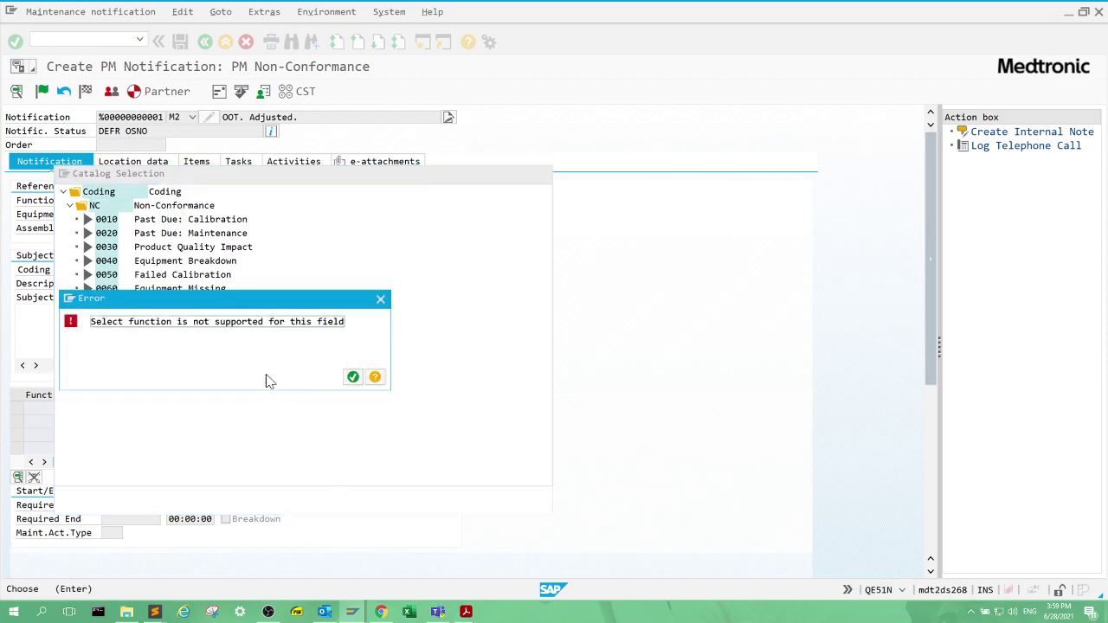
pyautogui.click(353, 376)
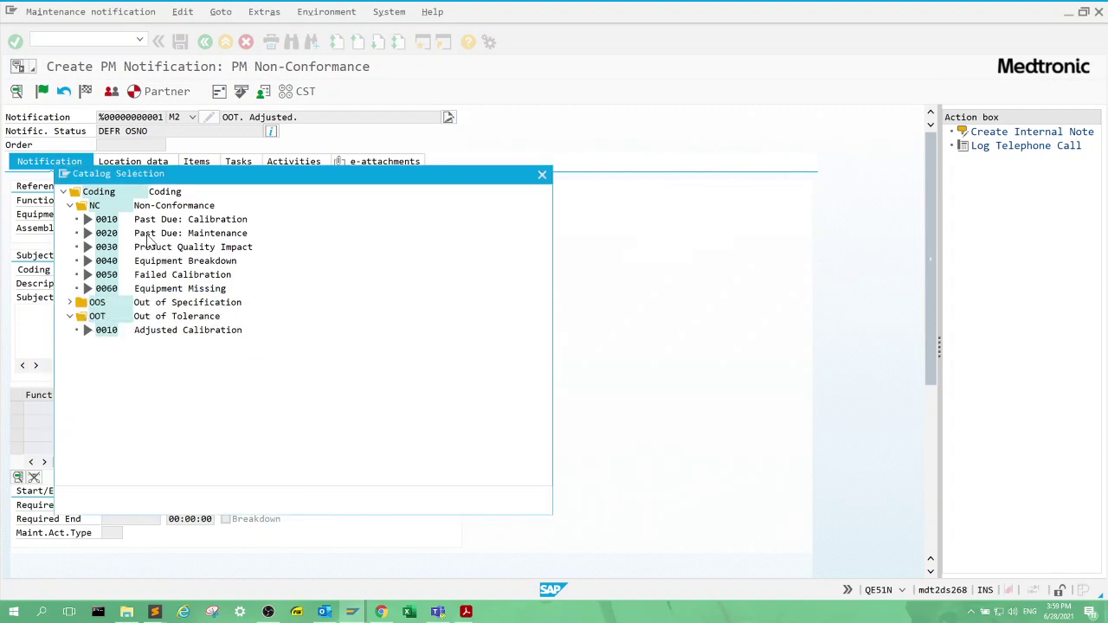
pyautogui.click(156, 333)
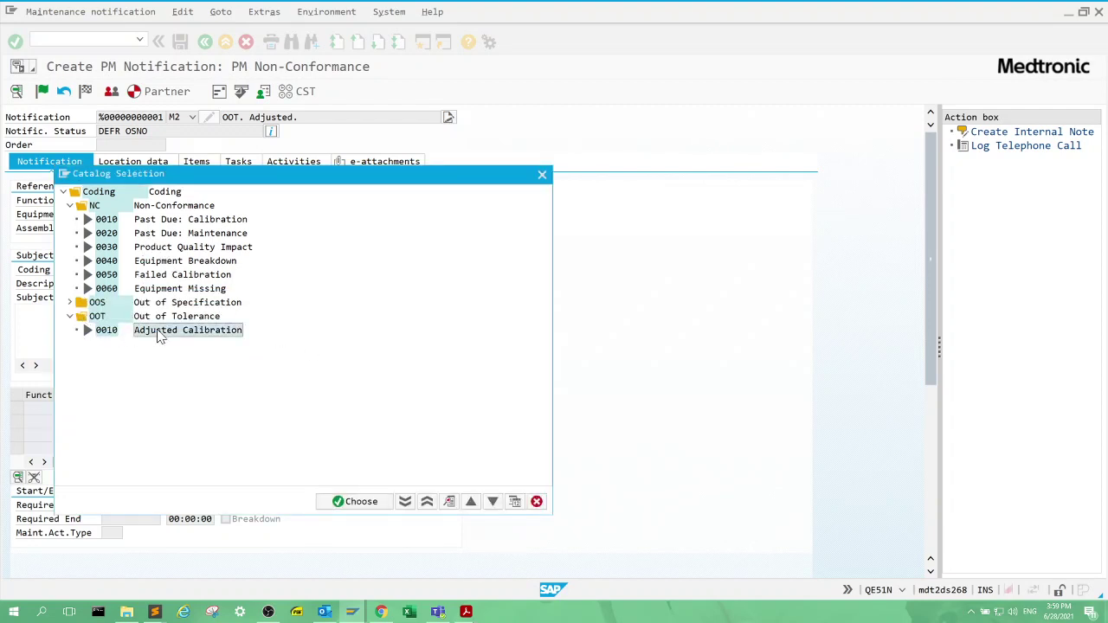
pyautogui.doubleClick(159, 336)
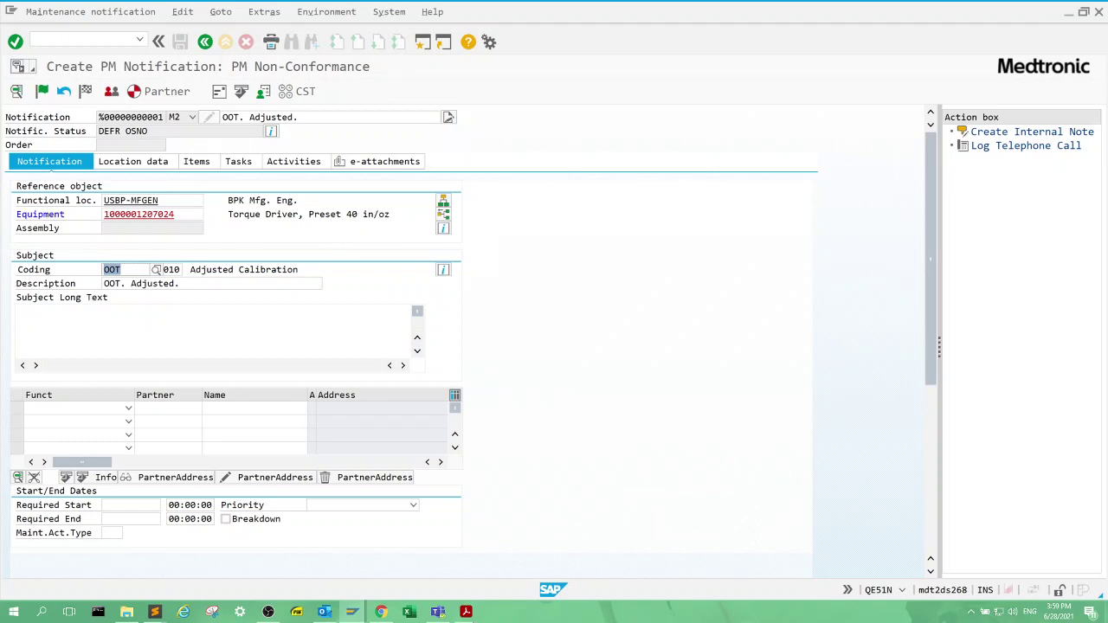
# Add a User responsible partner to the notification and enter that person's user ID.
pyautogui.click(129, 408)
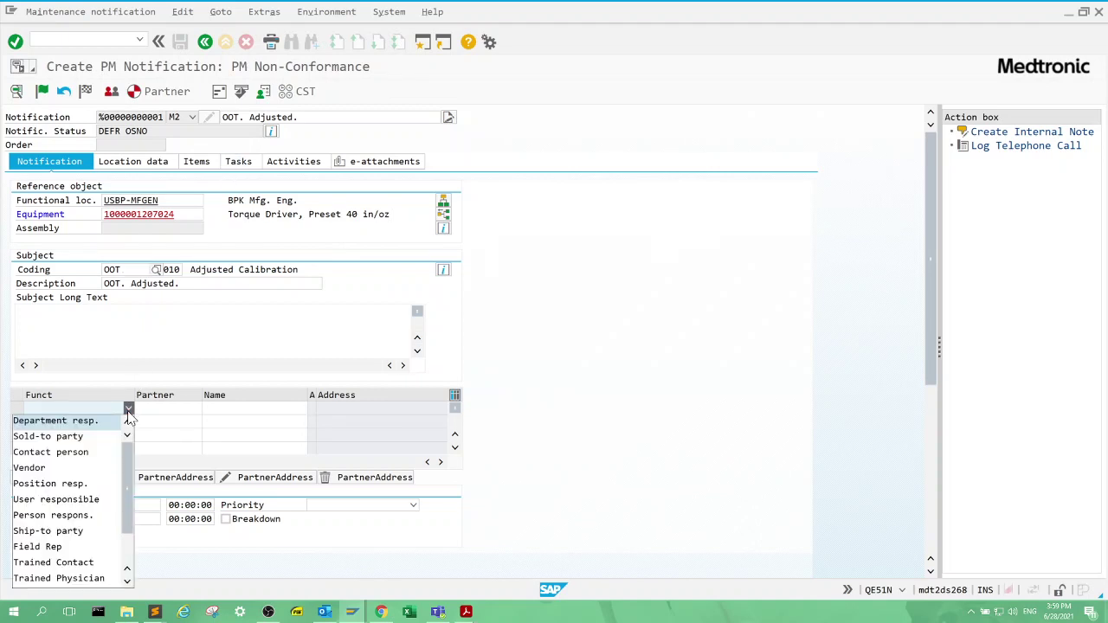
pyautogui.click(75, 505)
pyautogui.click(182, 409)
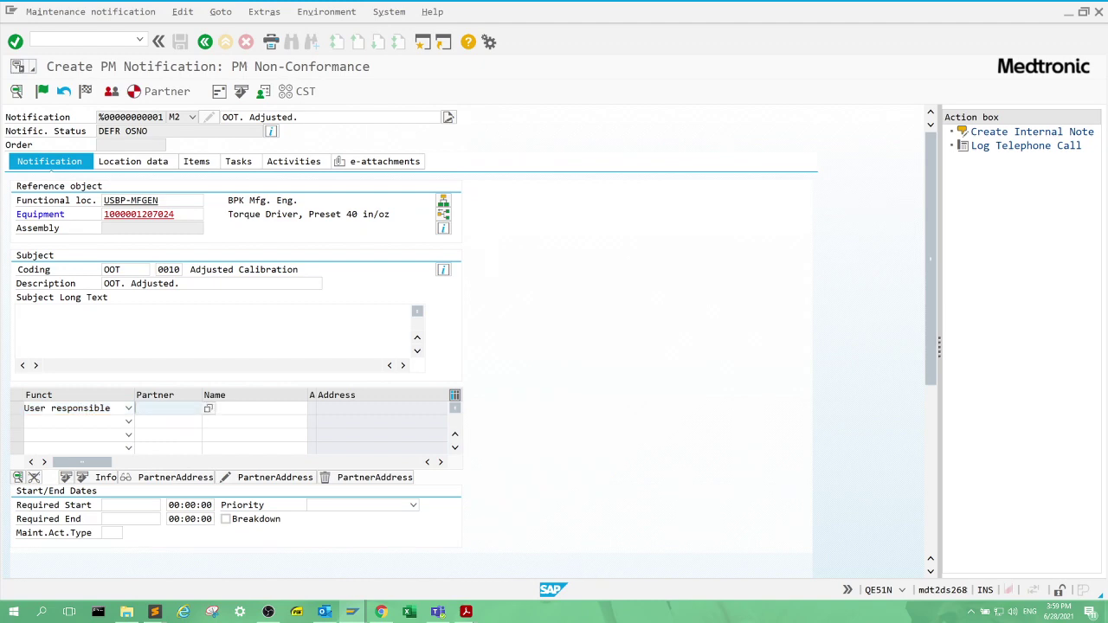
pyautogui.write('l')
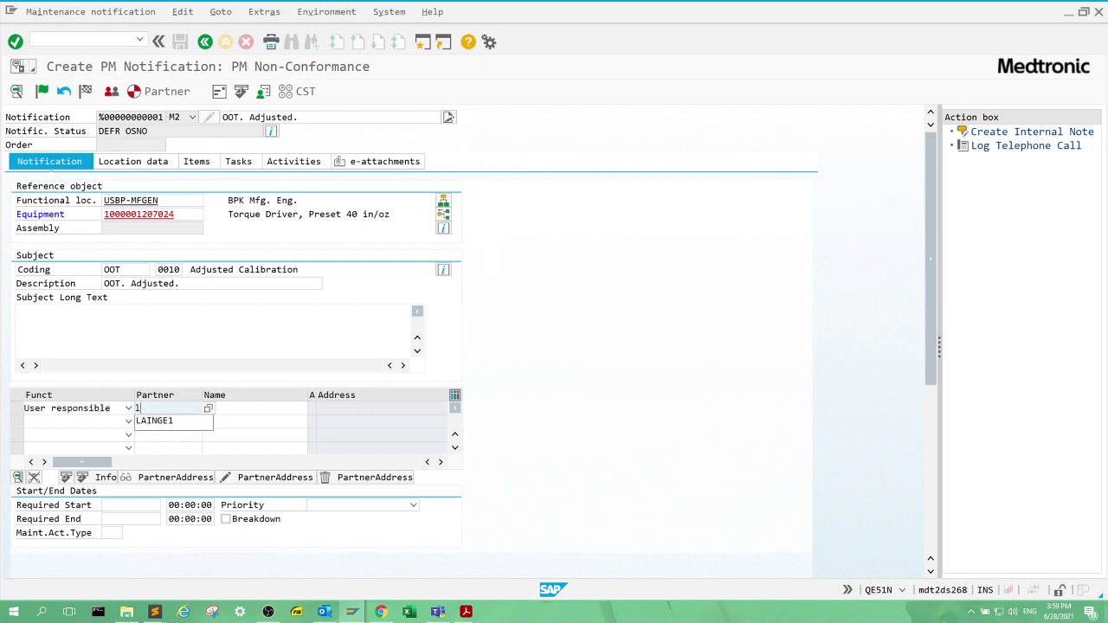
pyautogui.click(169, 422)
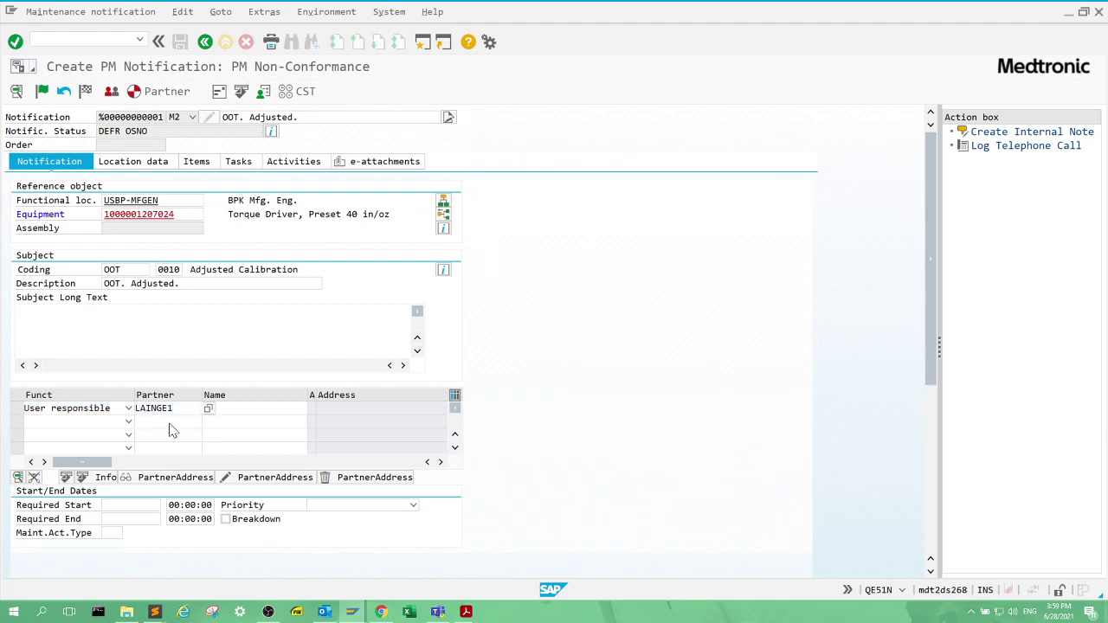
# Set the notification priority to Out of Tolerance and agree to specify new dates.
pyautogui.click(368, 512)
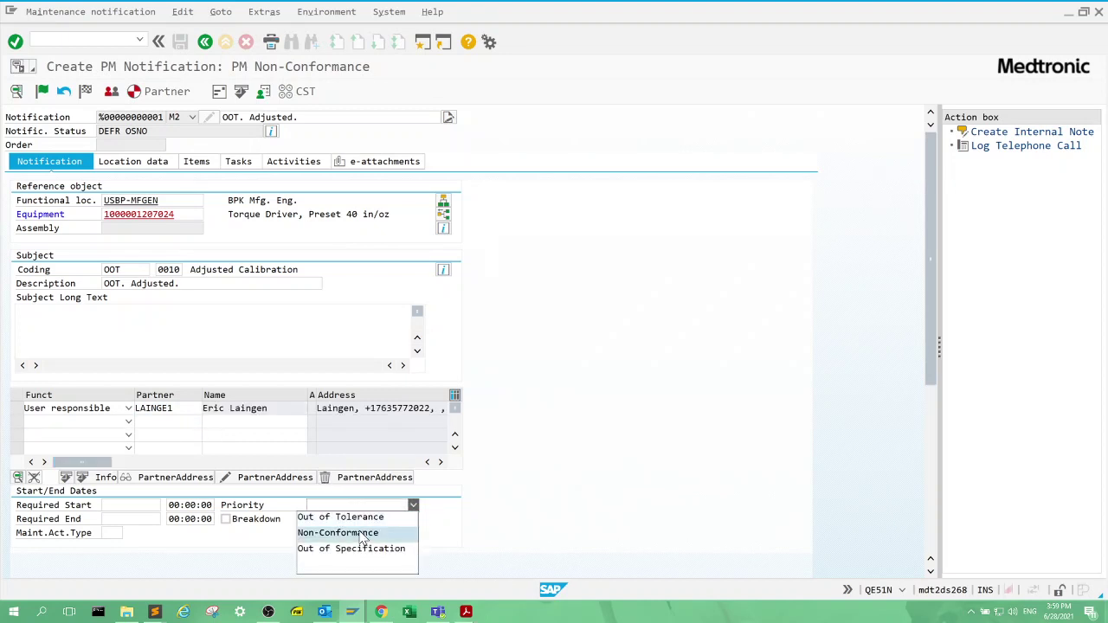
pyautogui.click(362, 520)
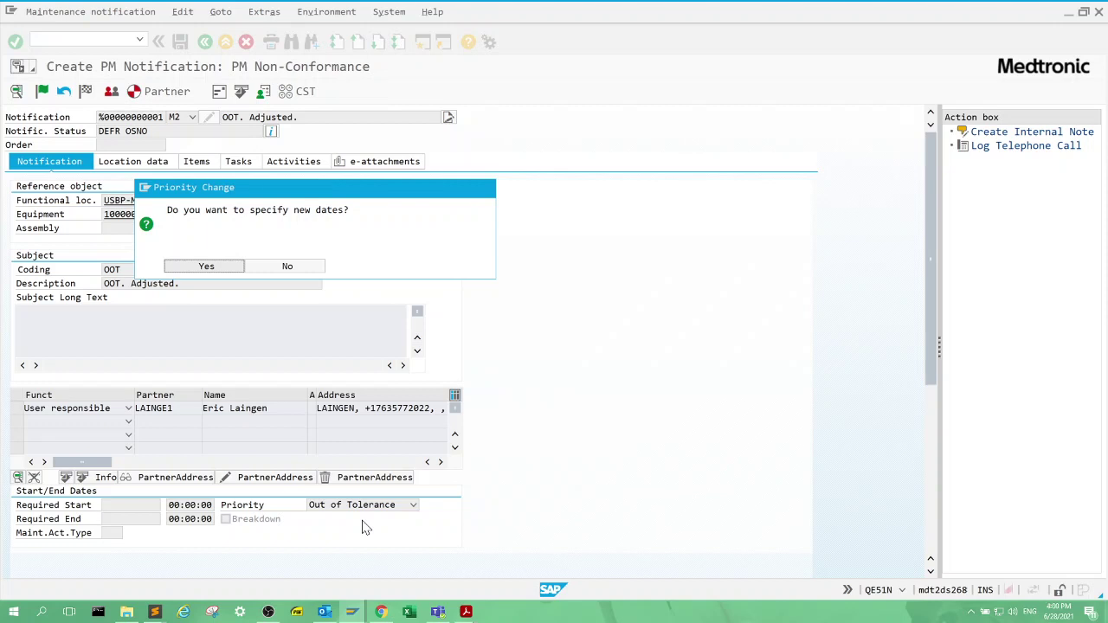
pyautogui.press('Return')
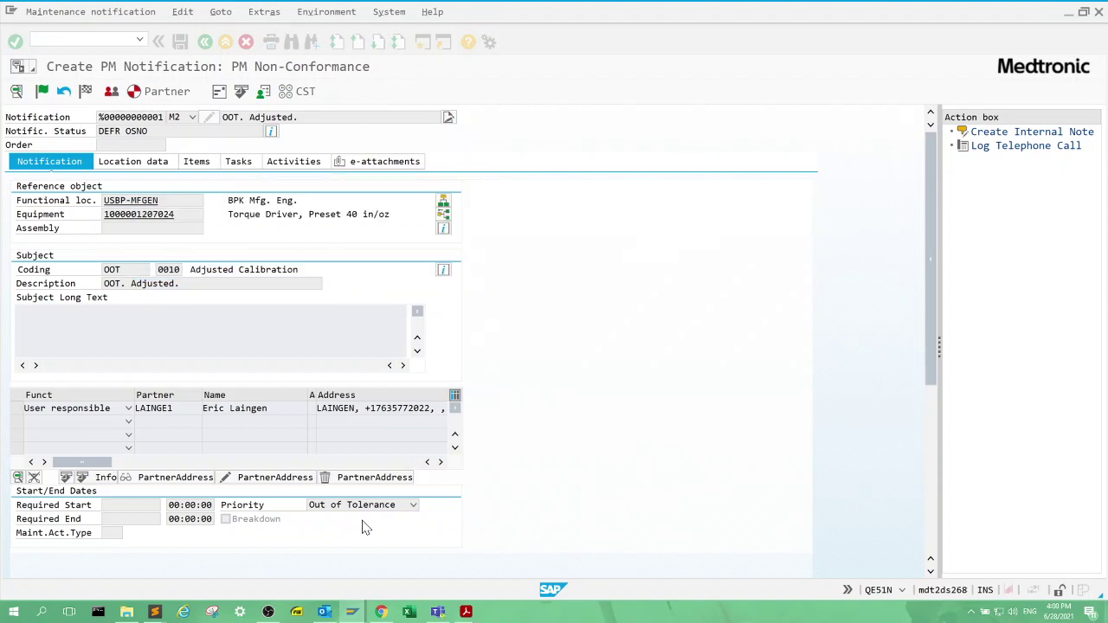
# Add task 0110 Equipment Assessment Conclusion from the PM/OOT Out of Tolerance group to the notification.
pyautogui.click(241, 168)
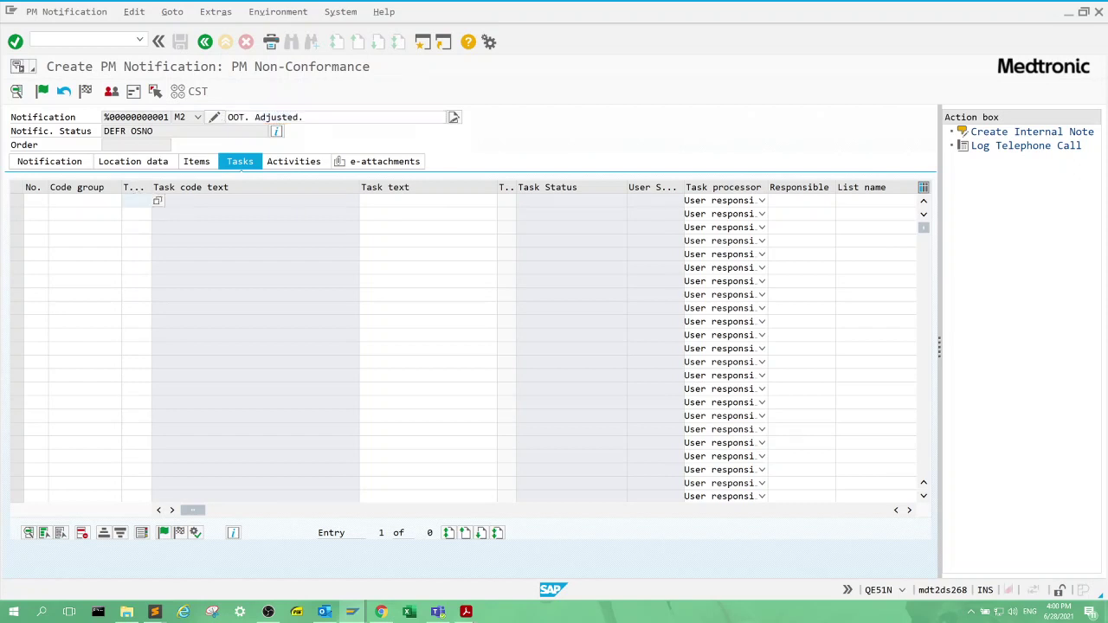
pyautogui.click(157, 202)
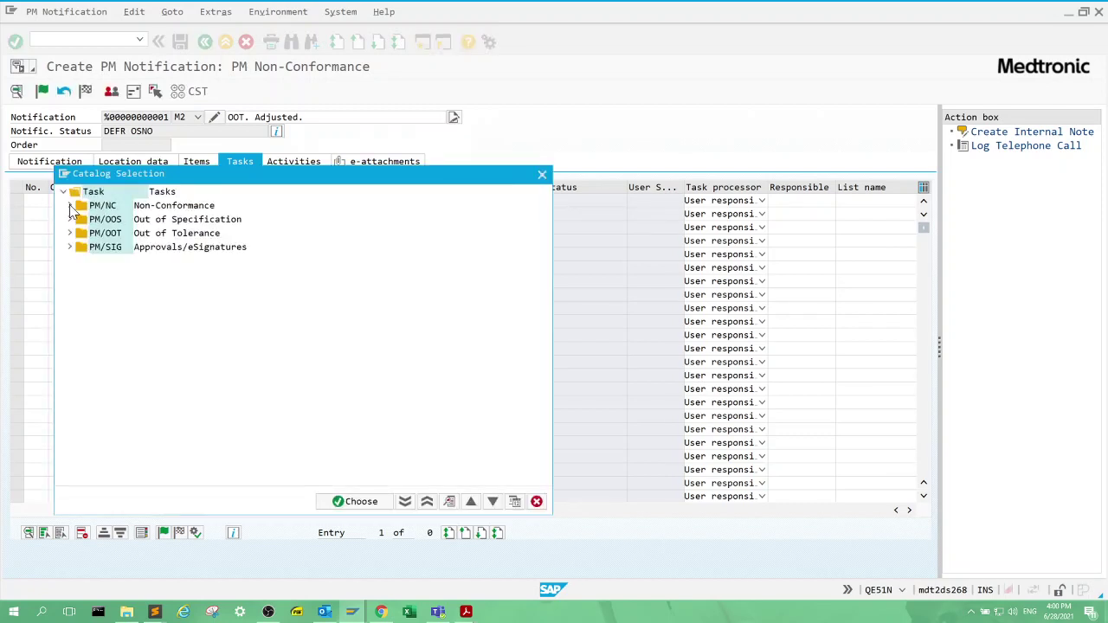
pyautogui.click(69, 208)
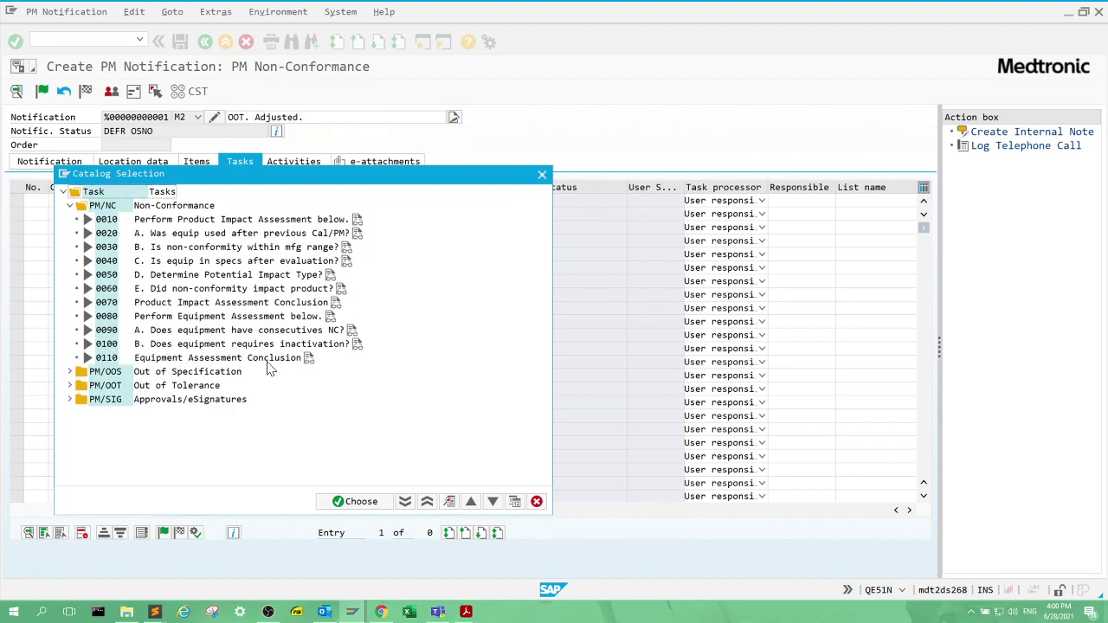
pyautogui.click(71, 385)
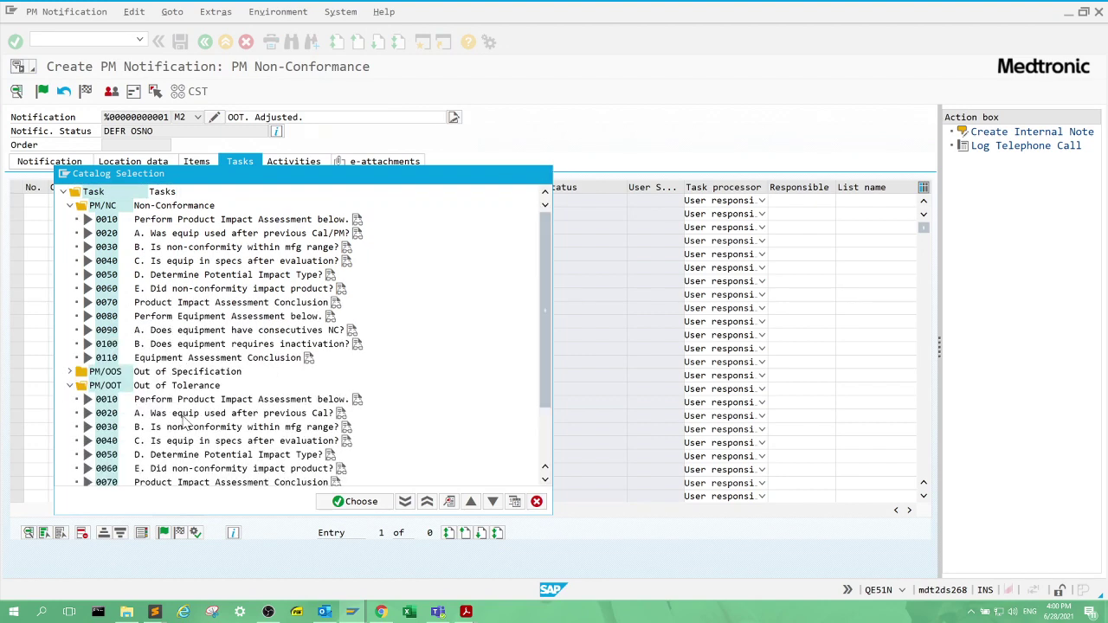
pyautogui.scroll(-3, 545, 375)
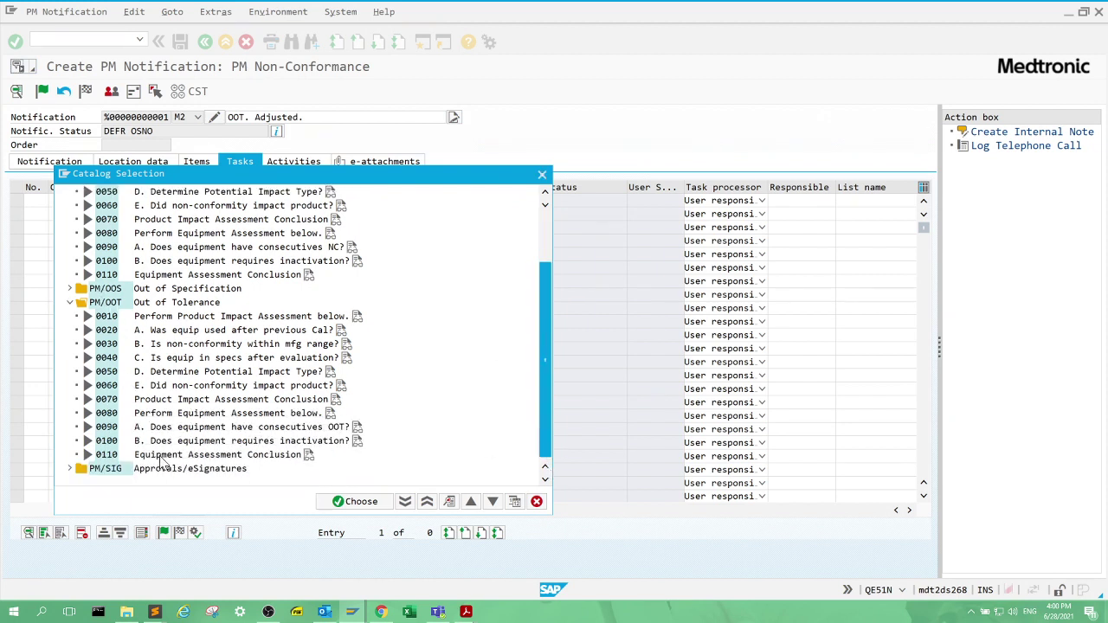
pyautogui.doubleClick(217, 457)
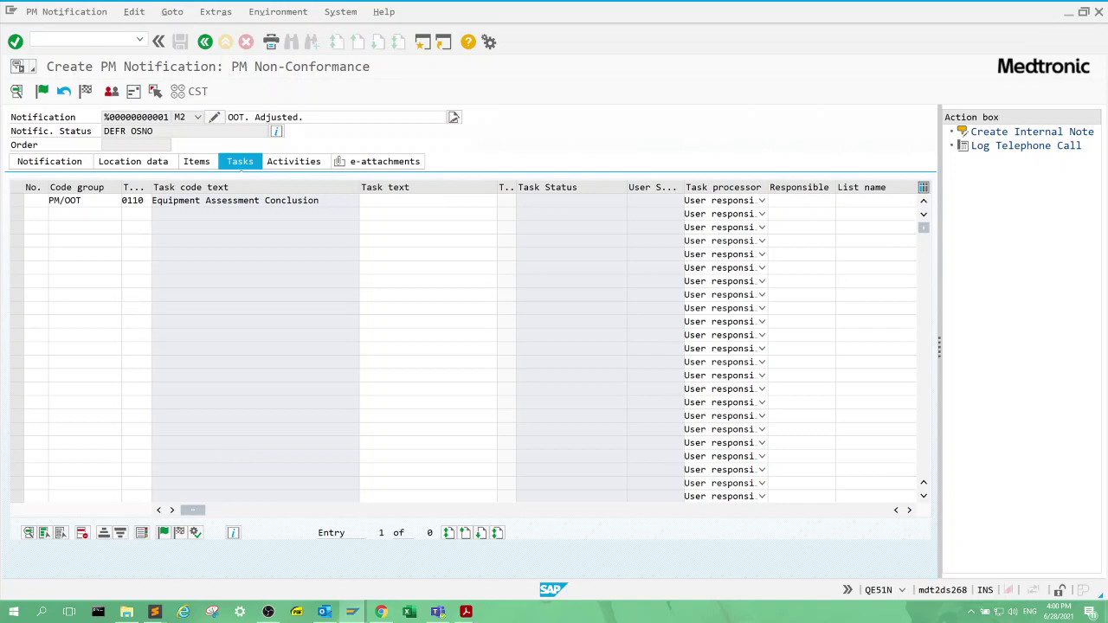
pyautogui.press('Return')
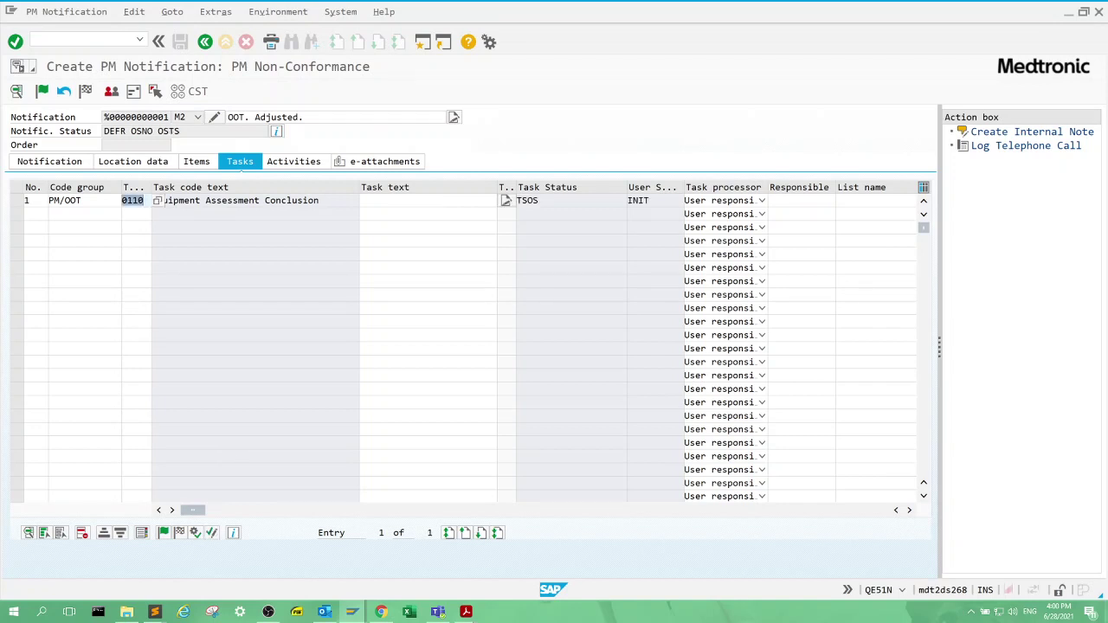
# Put the PM Non-Conformance notification in process and return to results recording, accepting the defect overview for characteristic 04.
pyautogui.click(47, 96)
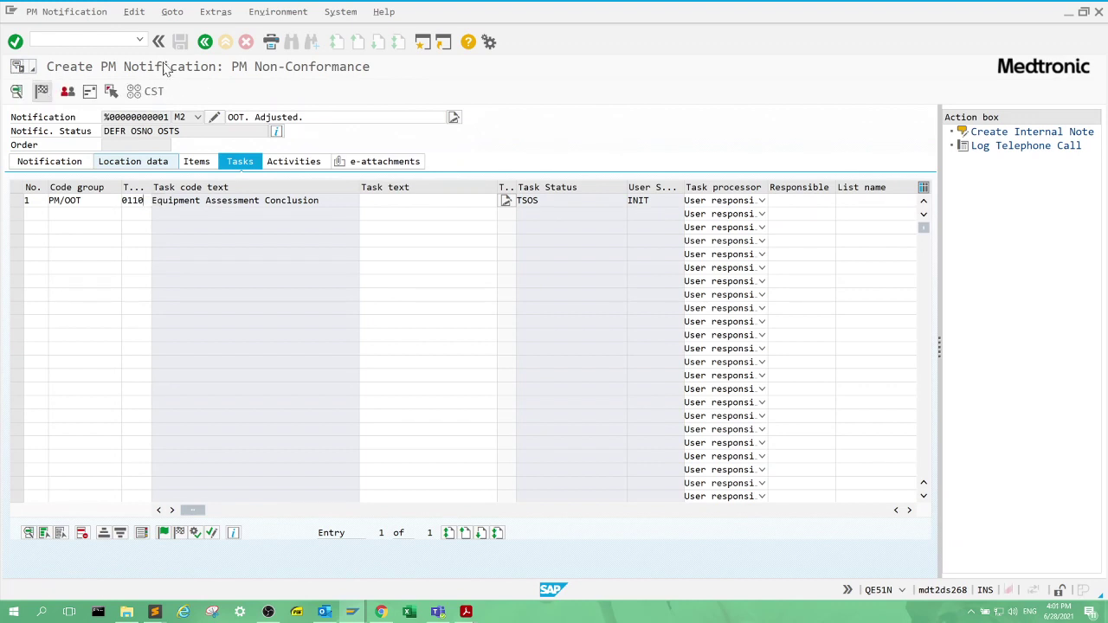
pyautogui.click(201, 44)
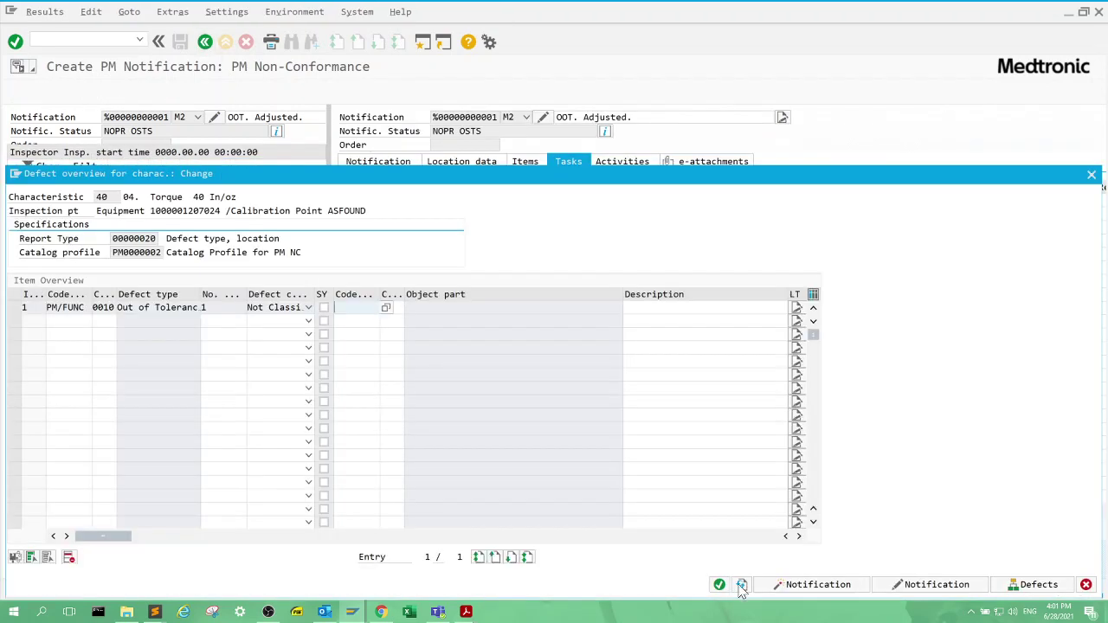
pyautogui.click(719, 585)
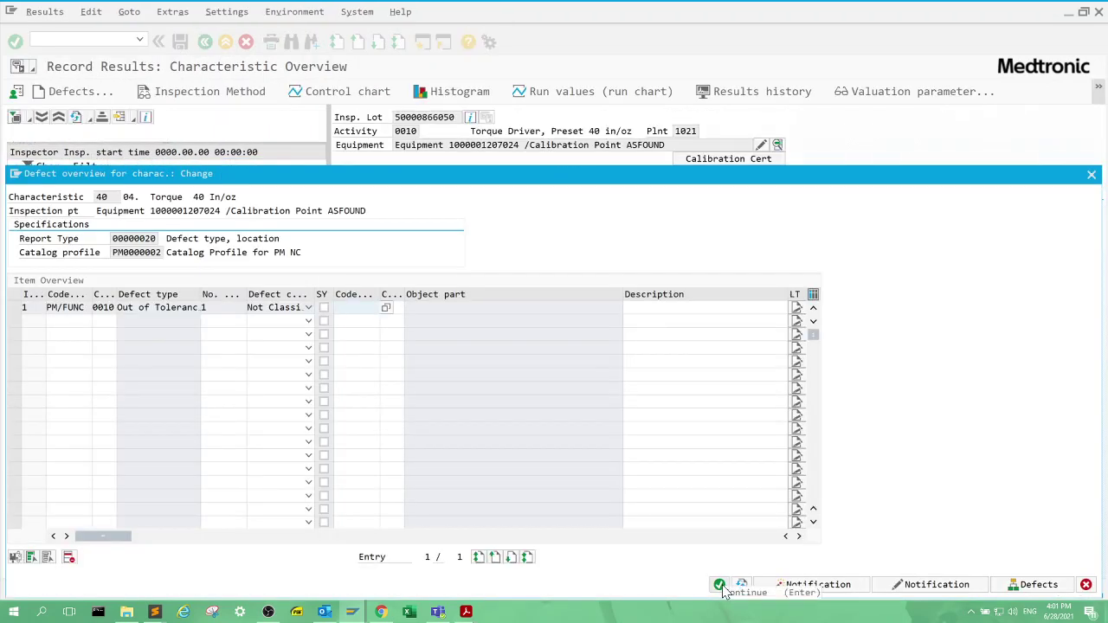
pyautogui.click(719, 585)
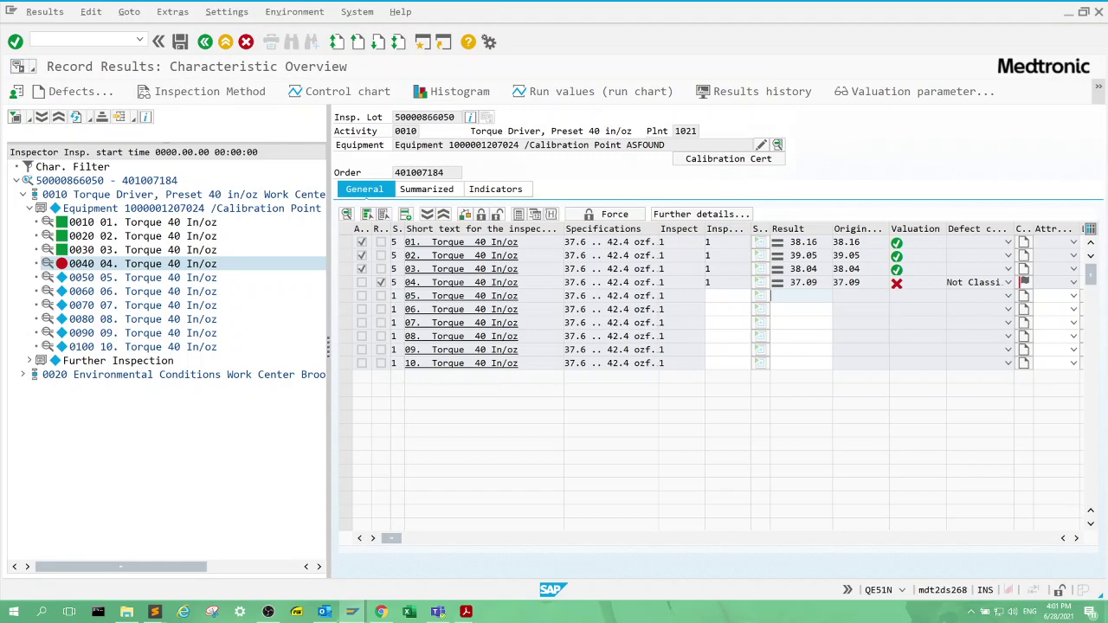
# Record the result 36.88 for characteristic 05 Torque 40 In/oz and close its defect overview without adding a defect.
pyautogui.write('36.88')
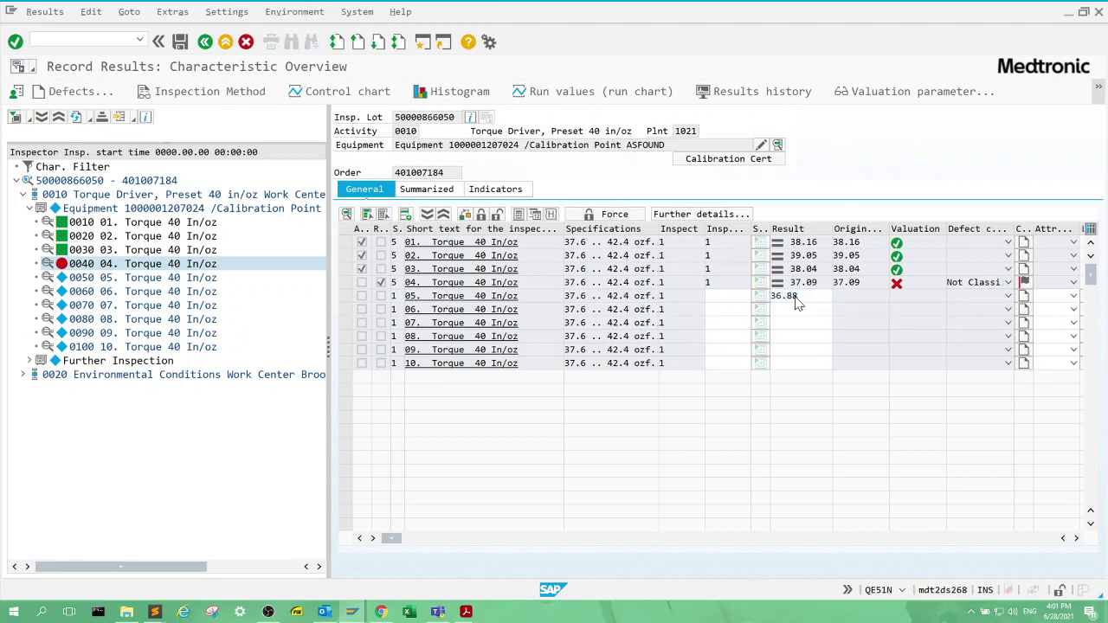
pyautogui.press('Return')
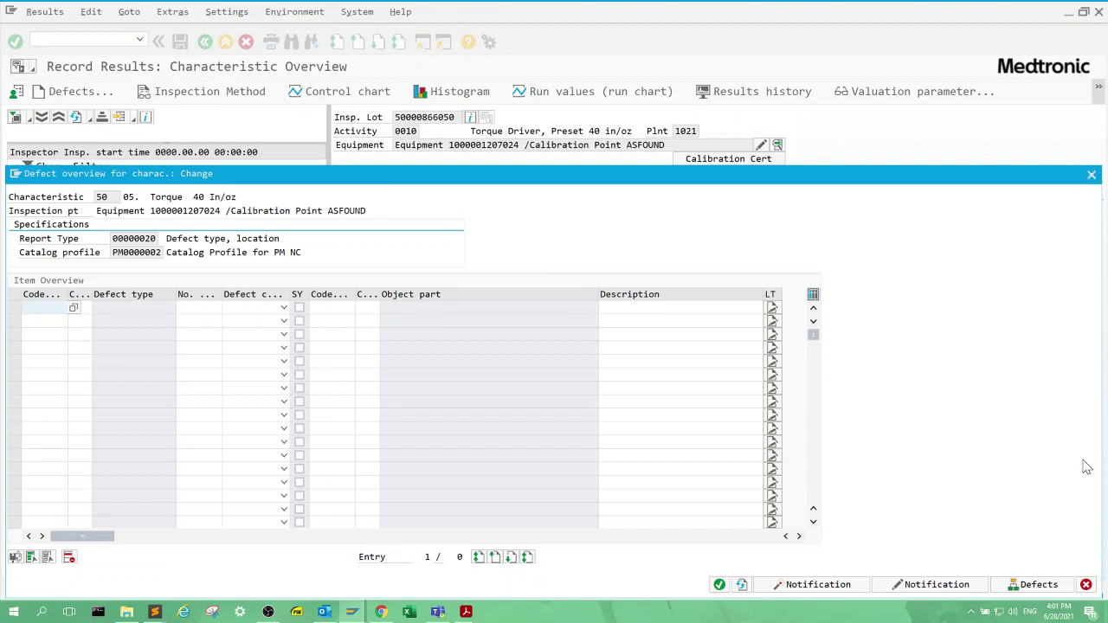
pyautogui.click(1084, 586)
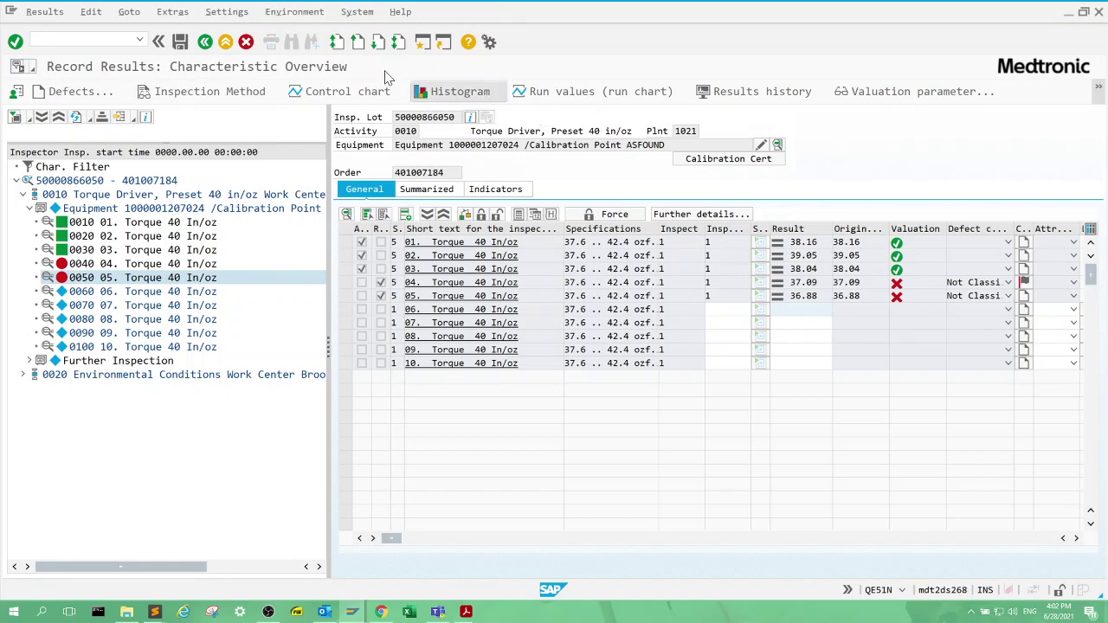
# Go to changing the inspection lot, saving the results, keeping the User responsible partner, agreeing to new dates and adding no other SAP users.
pyautogui.click(307, 17)
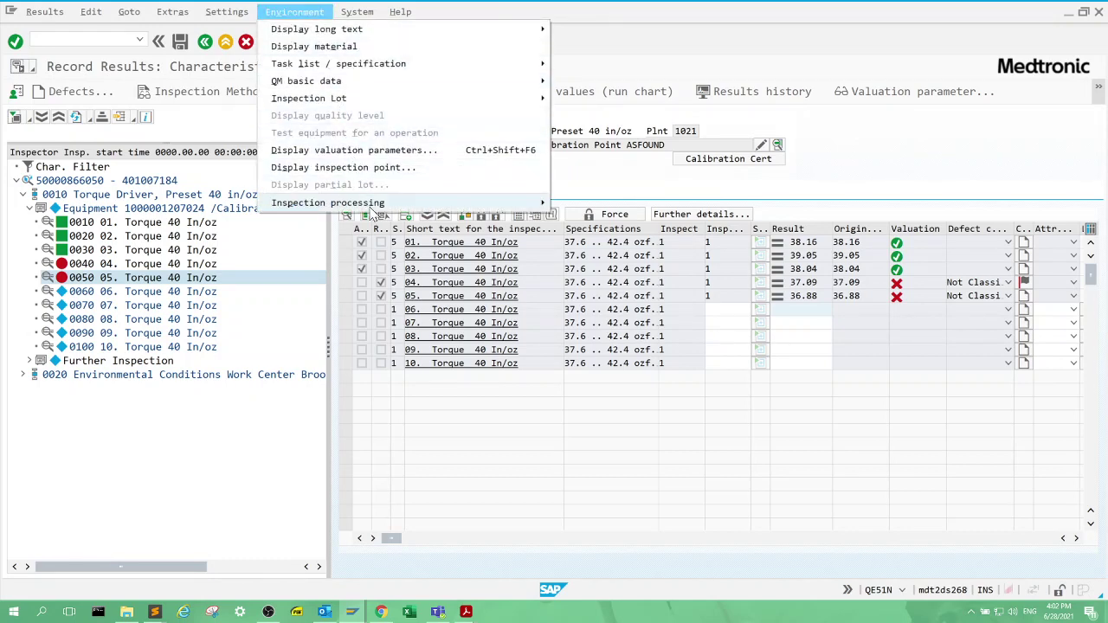
pyautogui.moveTo(470, 208)
pyautogui.moveTo(602, 212)
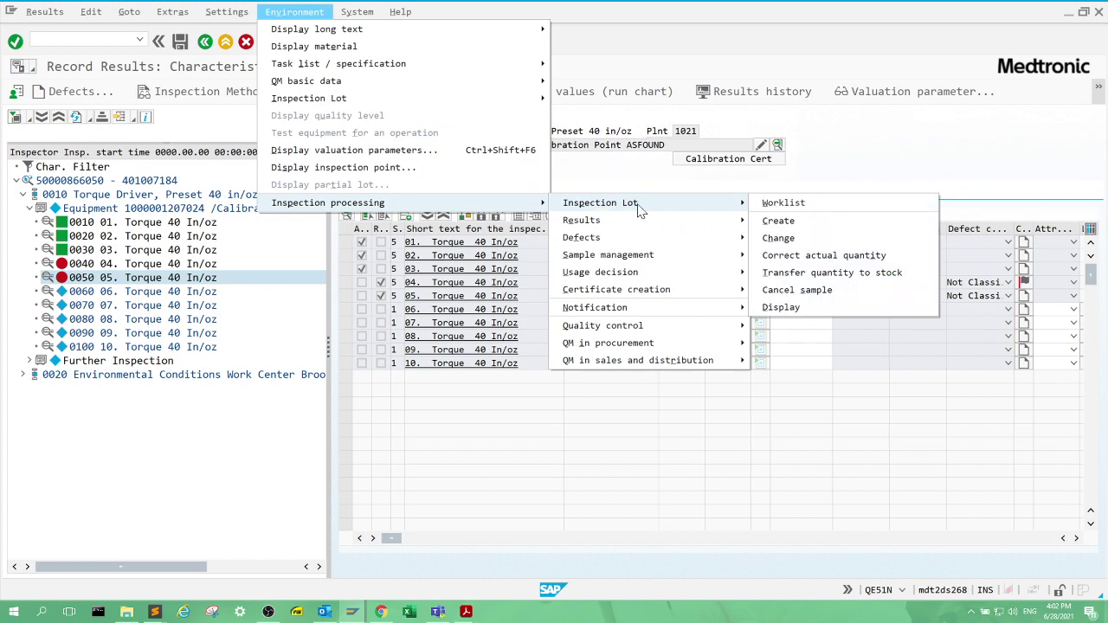
pyautogui.click(779, 239)
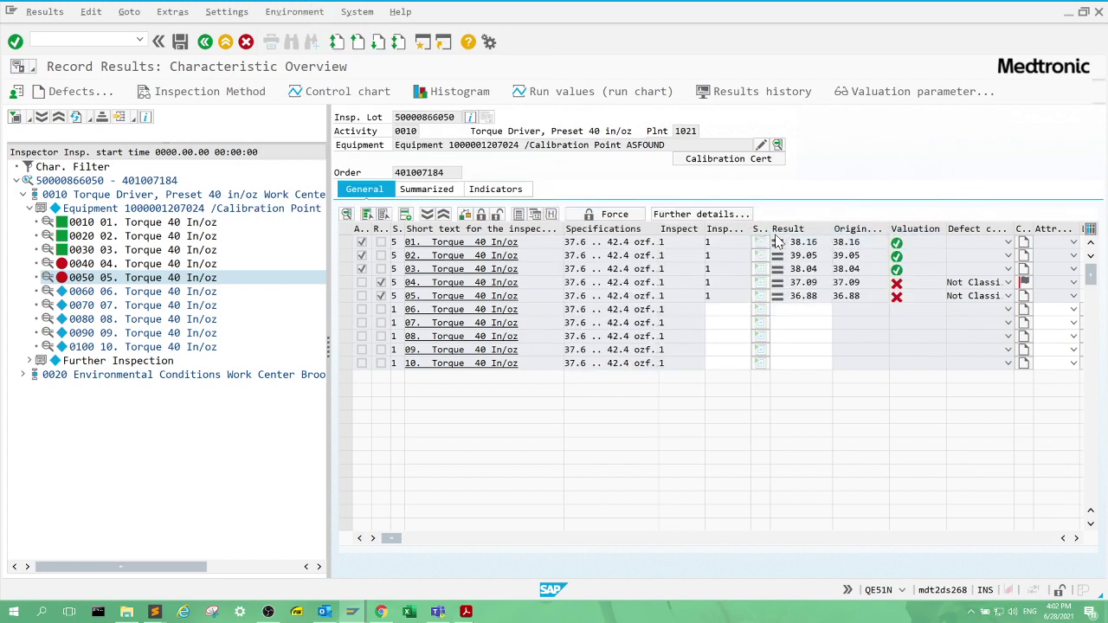
pyautogui.click(210, 253)
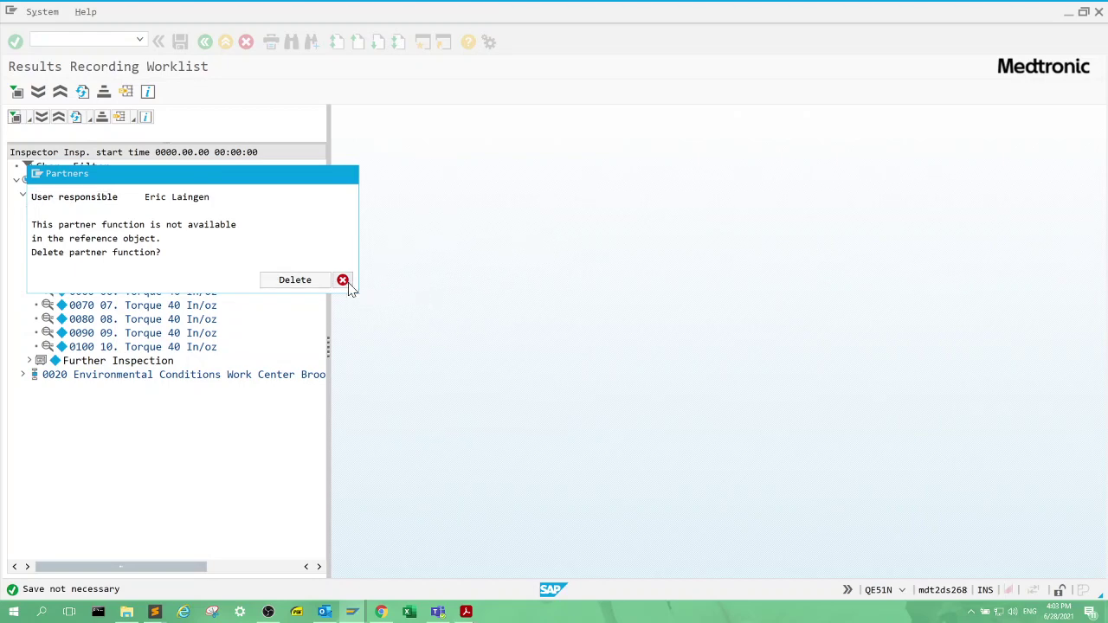
pyautogui.click(346, 281)
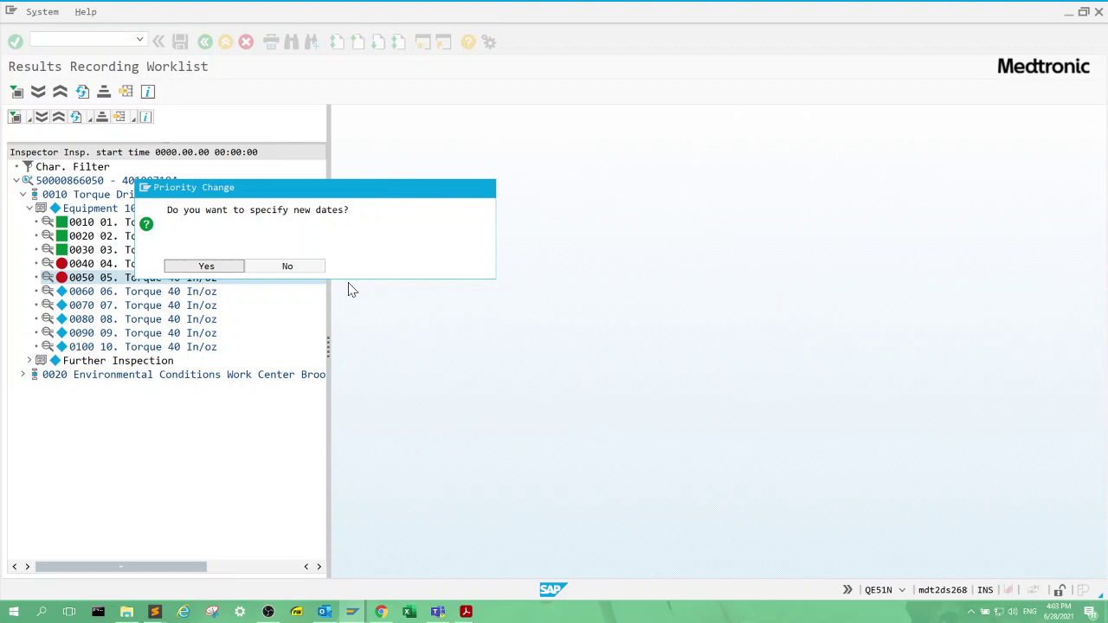
pyautogui.press('Return')
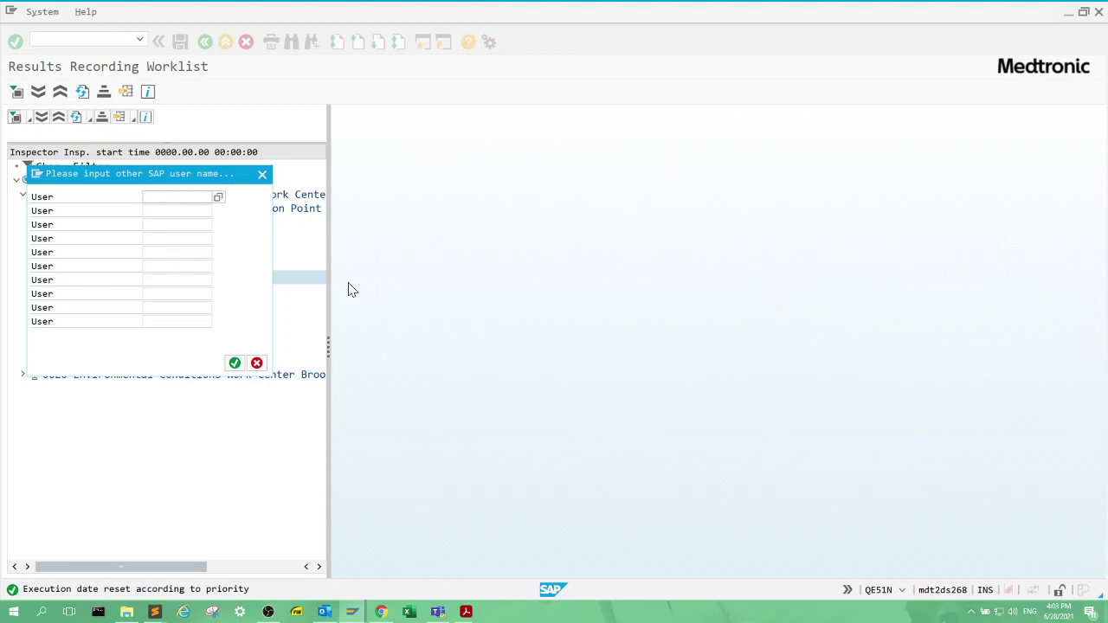
pyautogui.press('Return')
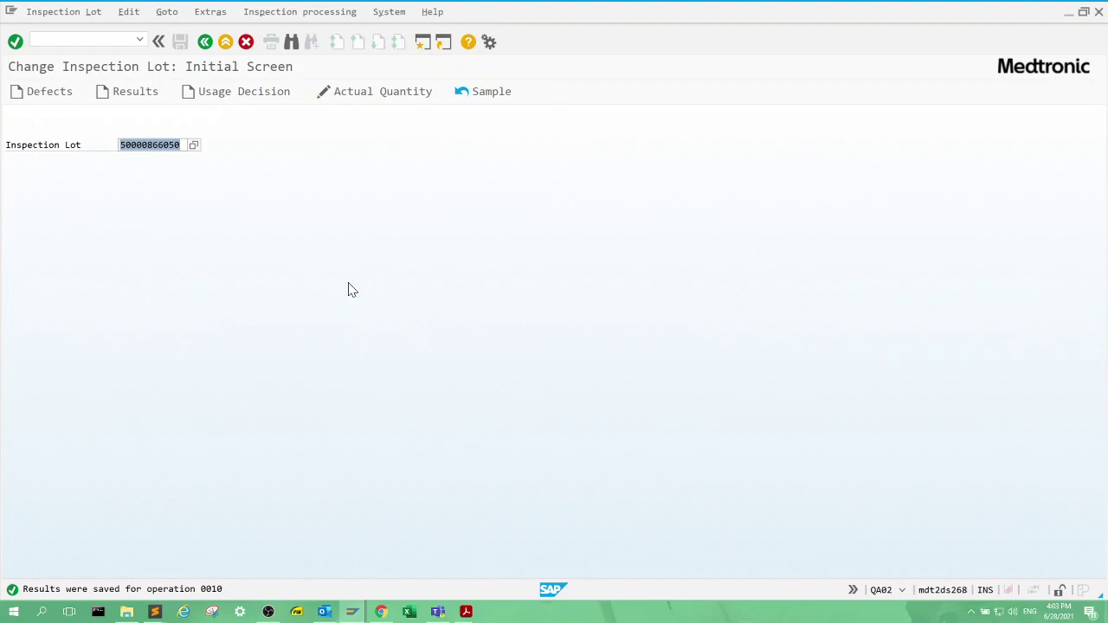
# Set the inspection lot's short text to "Out of tolerance condition was adjusted." and save the lot.
pyautogui.press('Return')
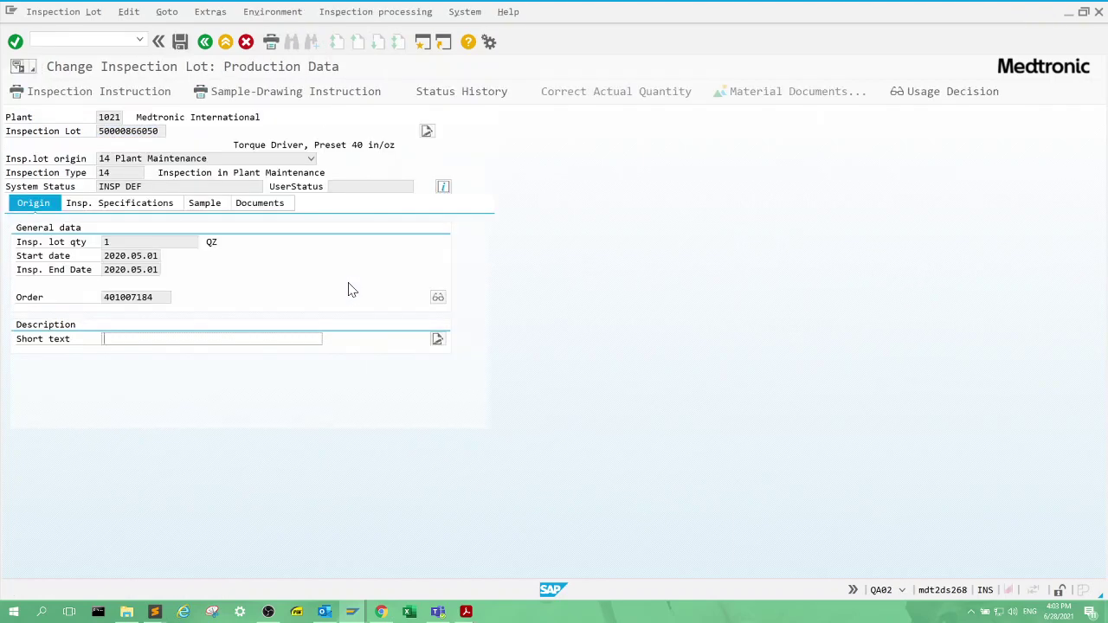
pyautogui.write('Out of tolerance condition was ')
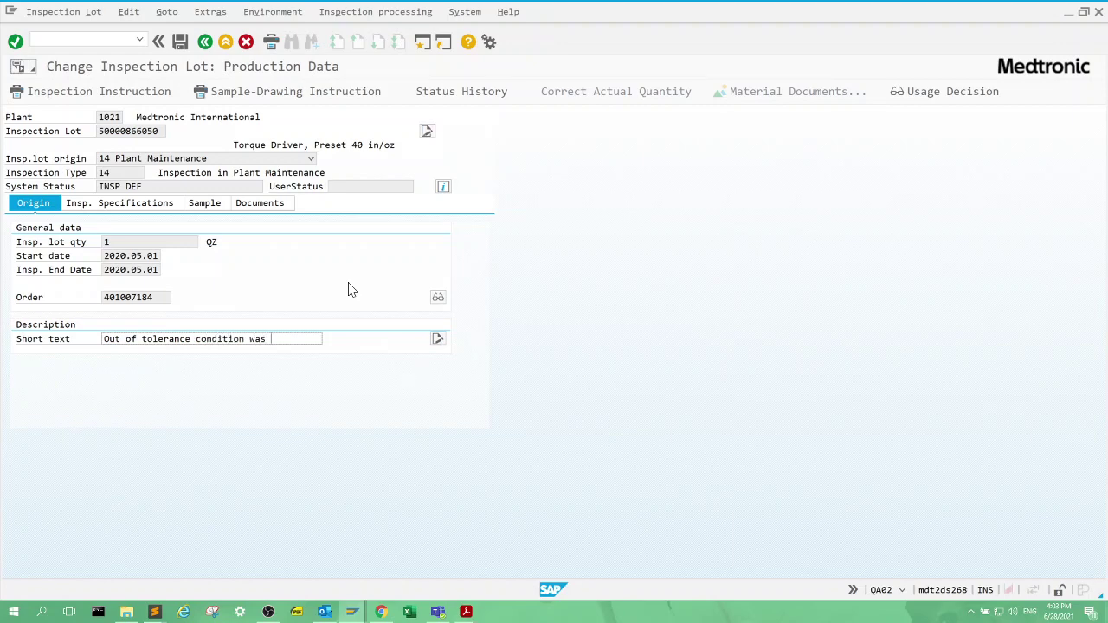
pyautogui.write('adjusted.')
pyautogui.press('Return')
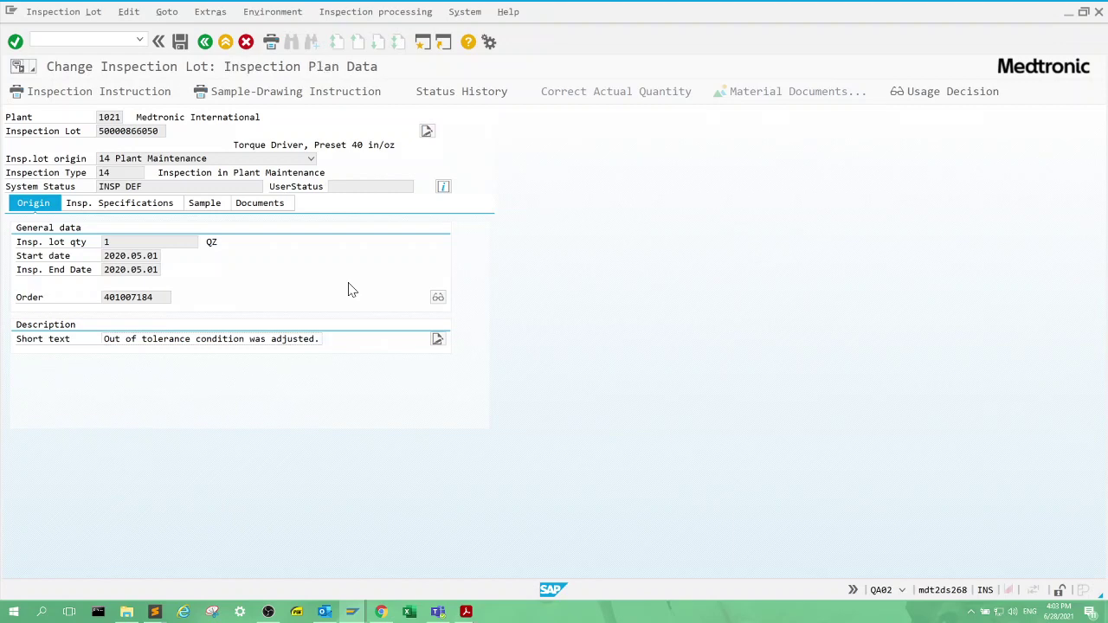
pyautogui.click(181, 42)
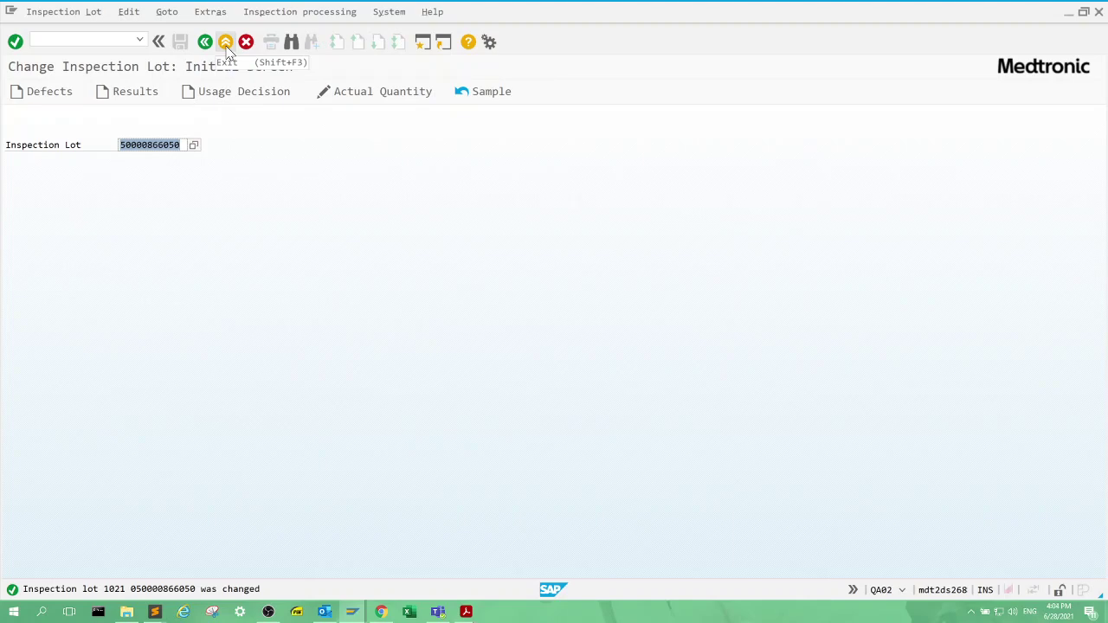
# Leave the inspection lot change, reload the same lot in the QE51N Results Recording Worklist and select characteristic 06's result field.
pyautogui.click(227, 49)
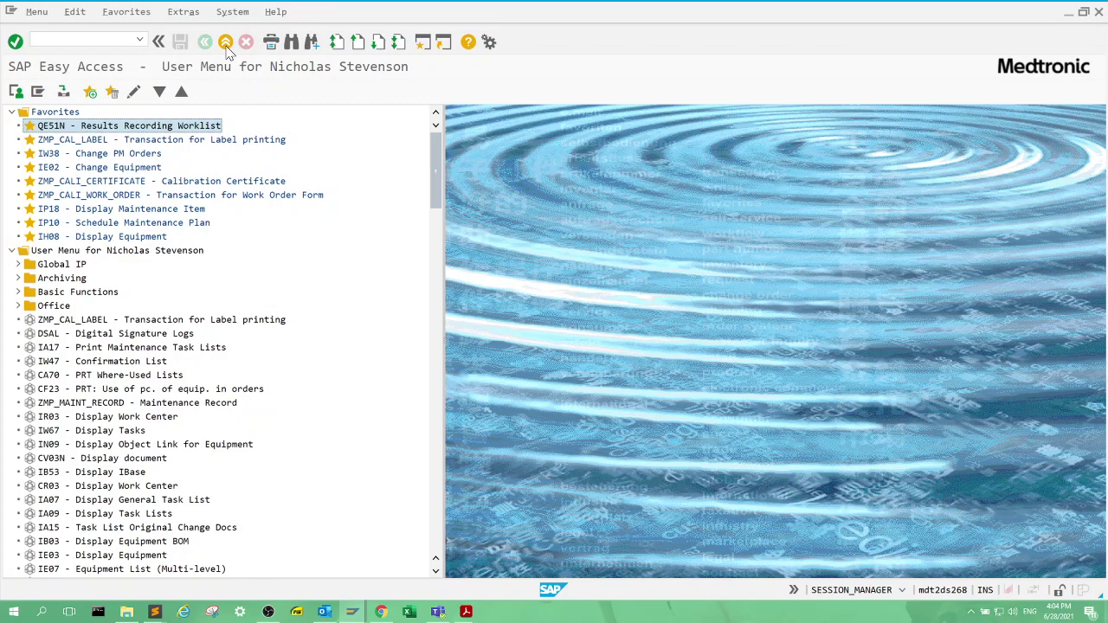
pyautogui.press('Return')
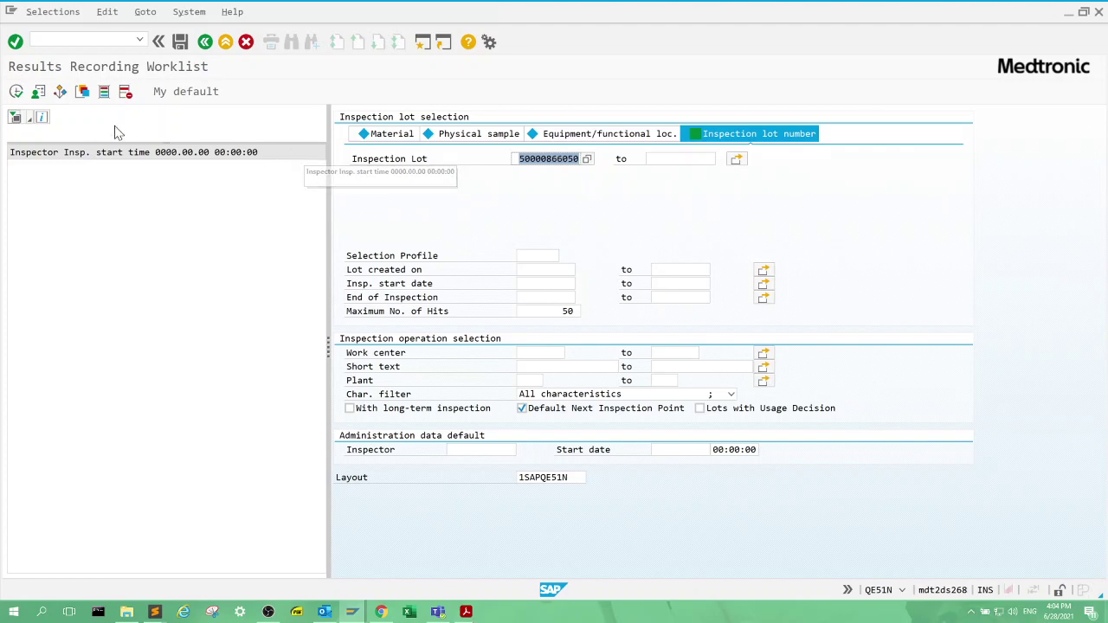
pyautogui.click(17, 92)
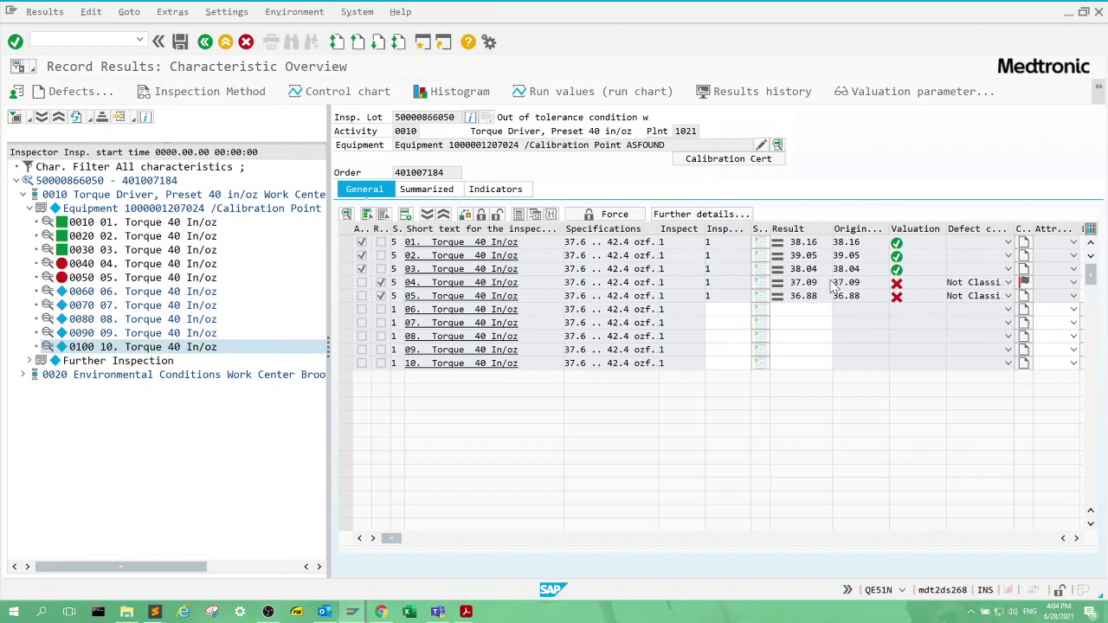
pyautogui.click(799, 310)
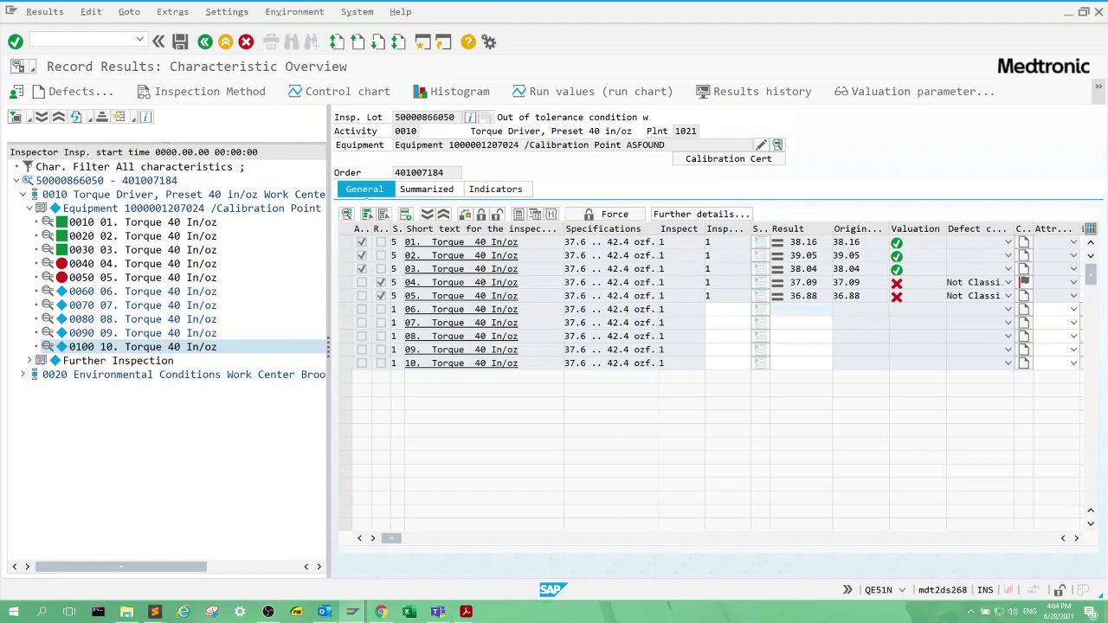